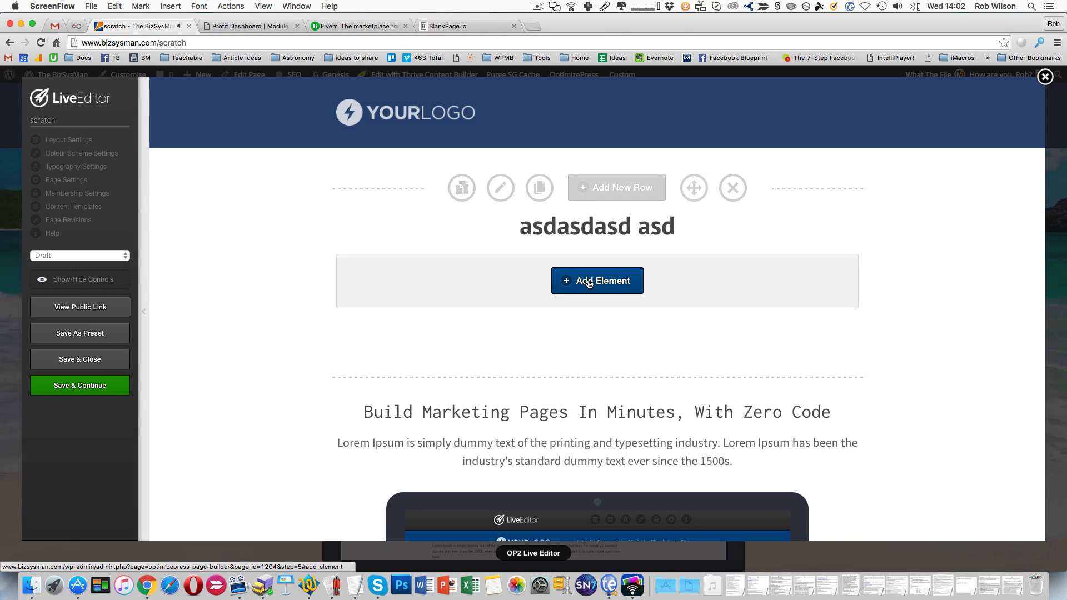
# - Find the Text Block element with the search term "text" and add it below the "asdasdasd asd" heading
pyautogui.click(602, 281)
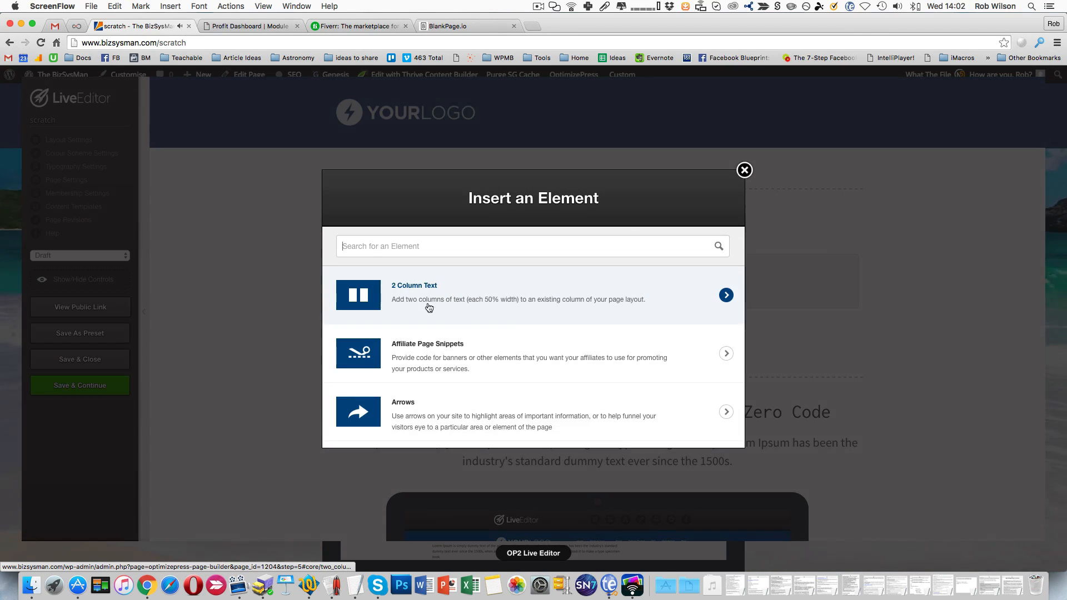
pyautogui.click(431, 242)
pyautogui.write('text')
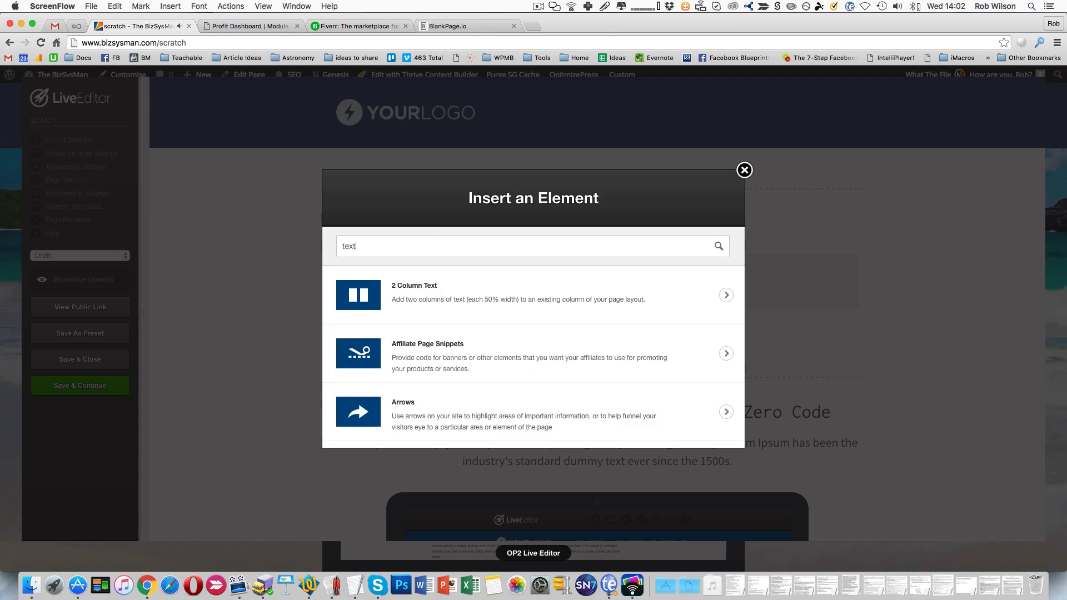
pyautogui.click(519, 412)
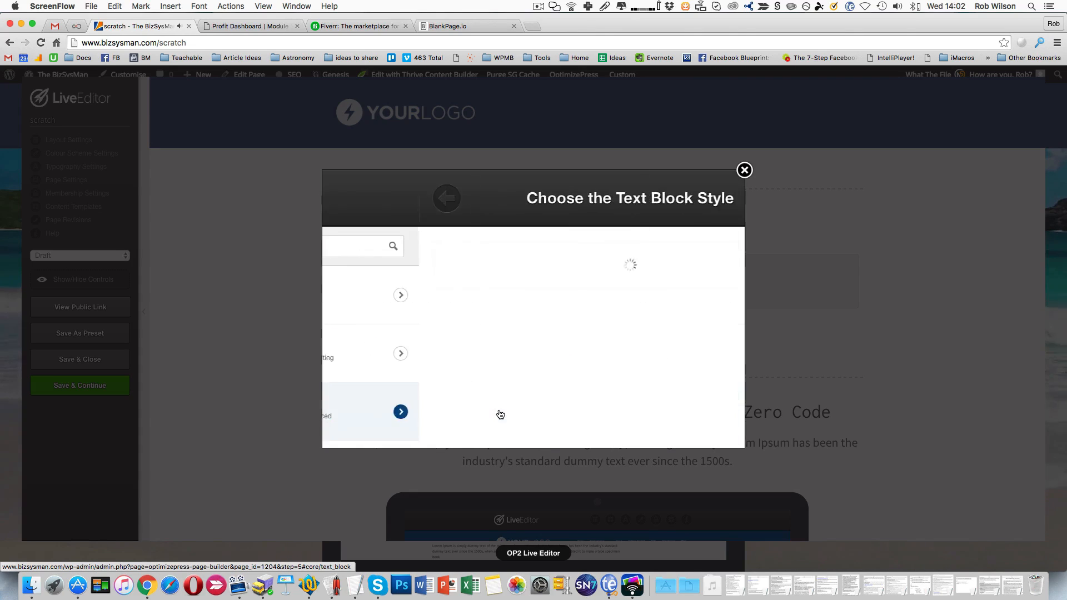
pyautogui.click(514, 328)
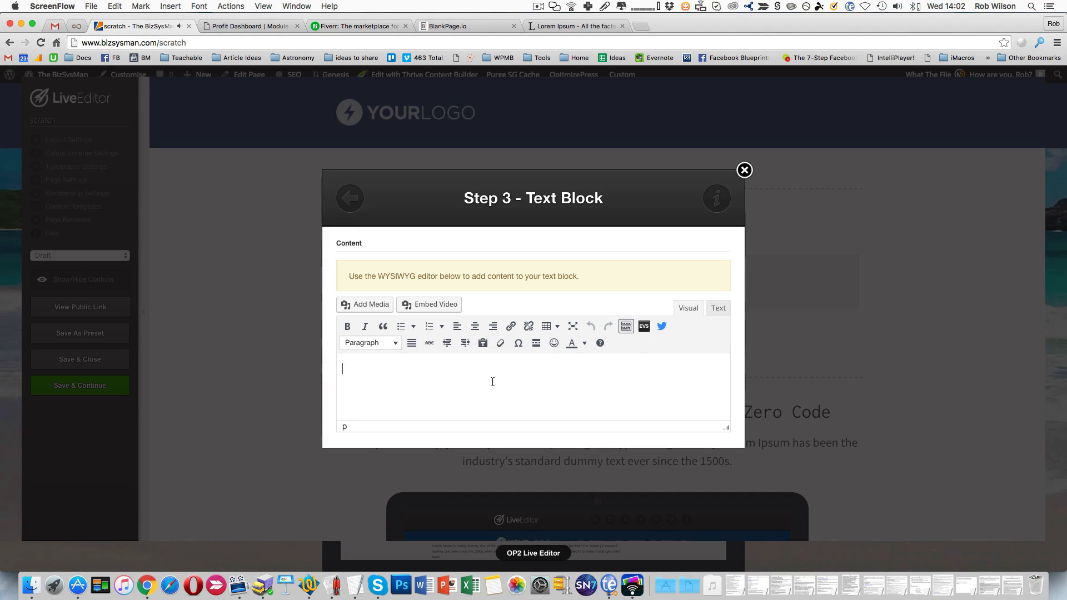
# - Paste the copied Lorem ipsum paragraphs into the text block's content
pyautogui.press('super+v')
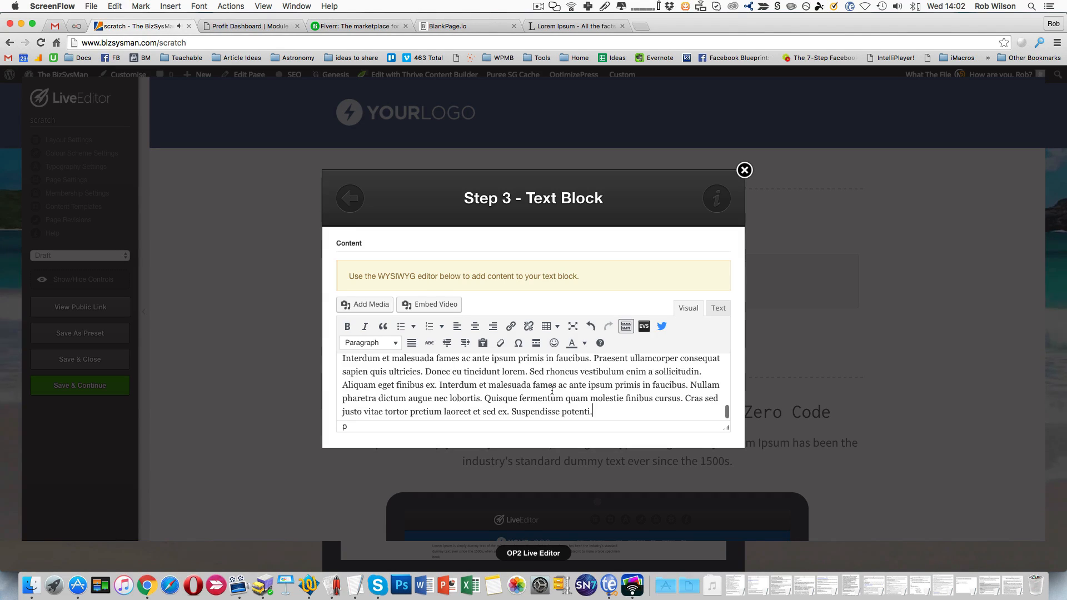
pyautogui.scroll(15, 584, 393)
pyautogui.scroll(5, 584, 393)
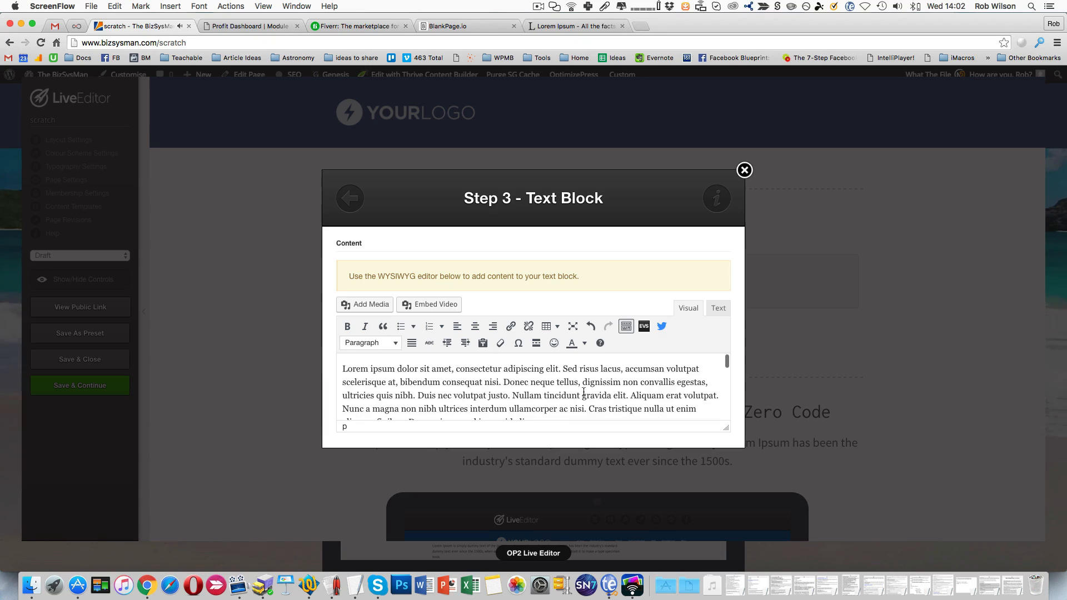
pyautogui.scroll(-4, 418, 388)
pyautogui.scroll(2, 418, 388)
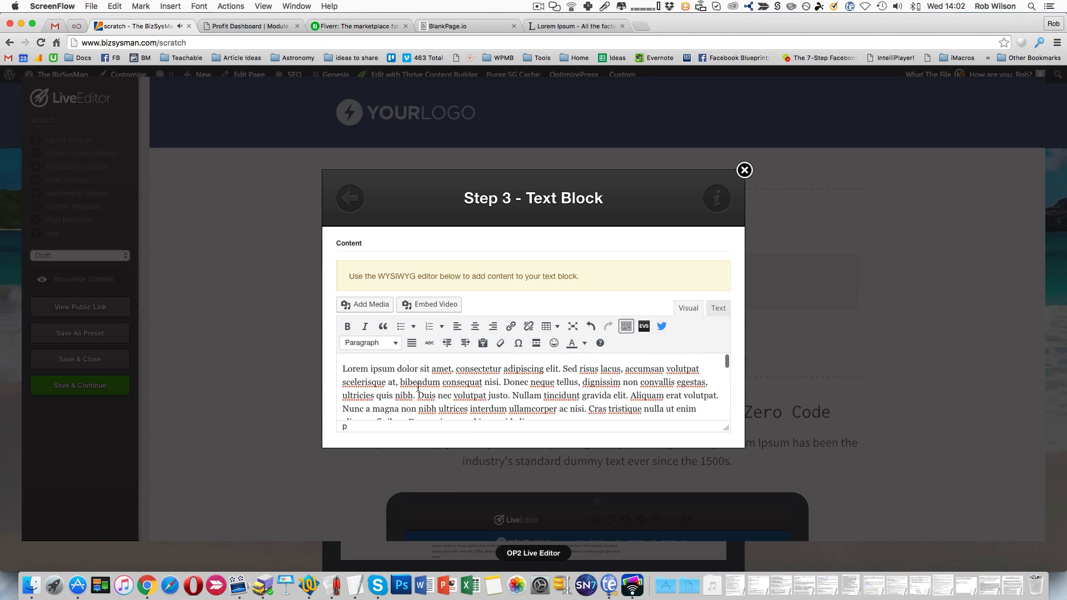
# - Insert the circular portrait image from the media library before the second paragraph, aligned right at full size, 228 × 228
pyautogui.scroll(-3, 415, 386)
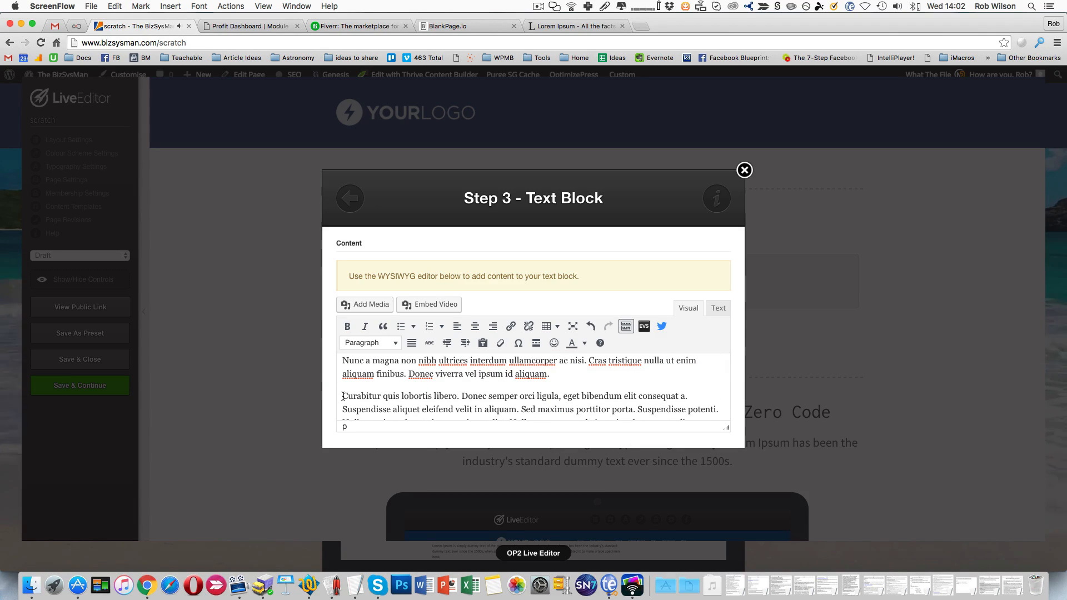
pyautogui.click(343, 397)
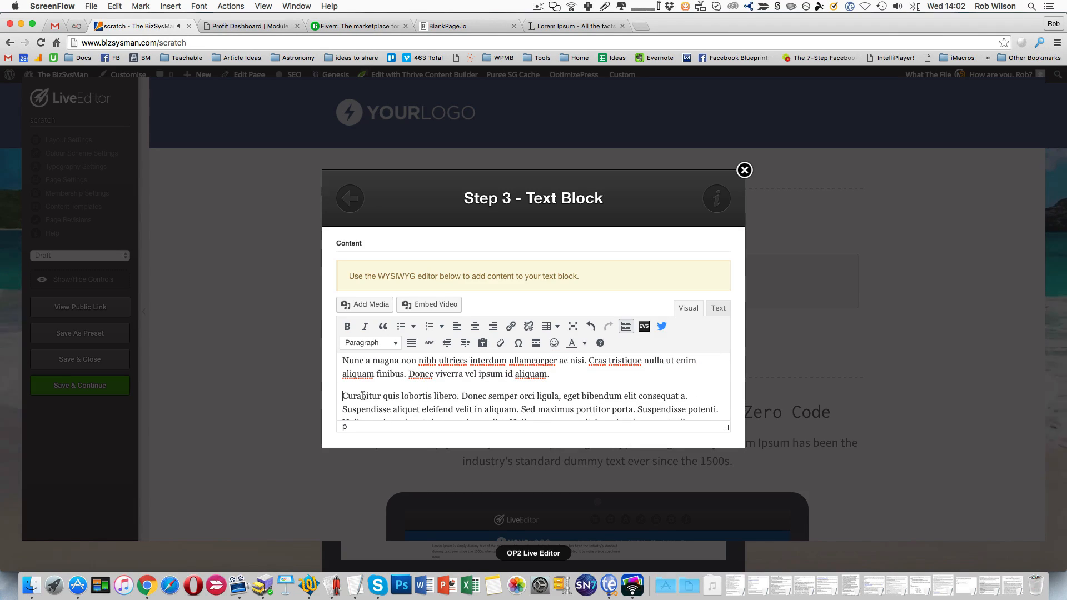
pyautogui.click(369, 307)
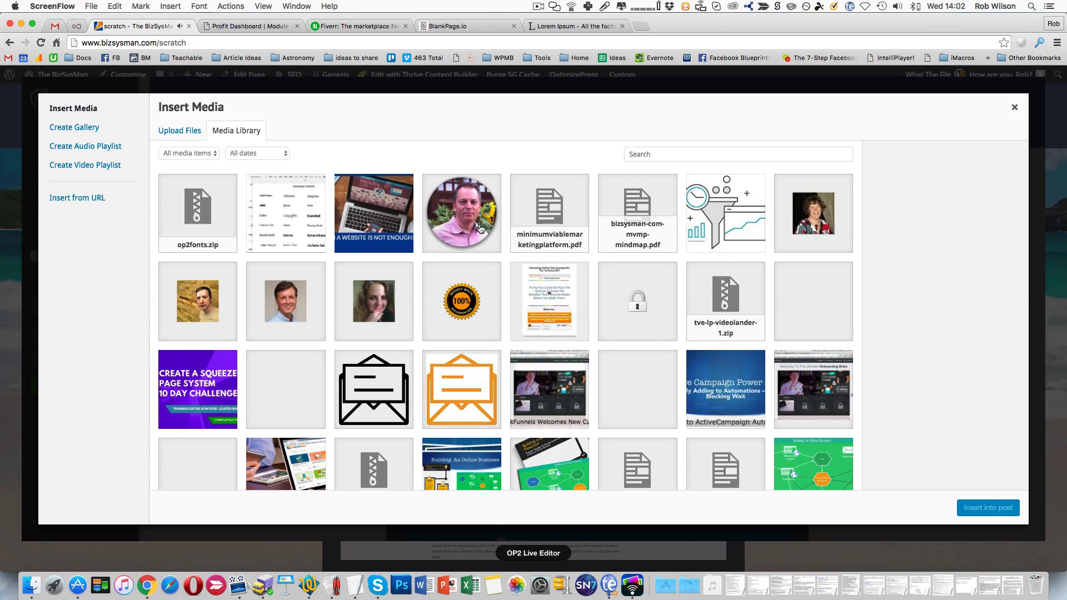
pyautogui.click(476, 228)
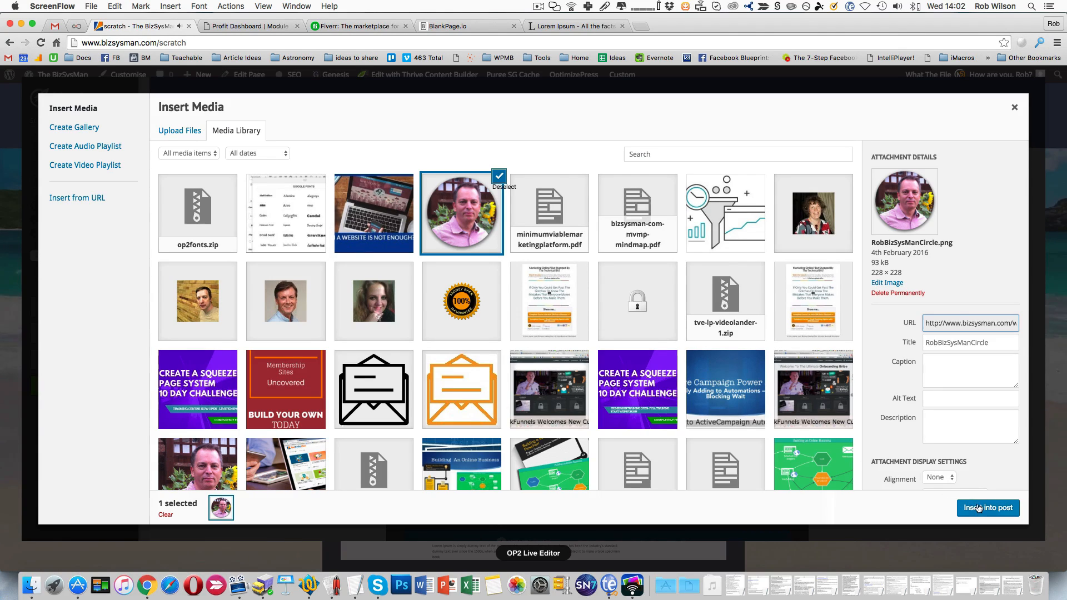
pyautogui.scroll(-2, 960, 454)
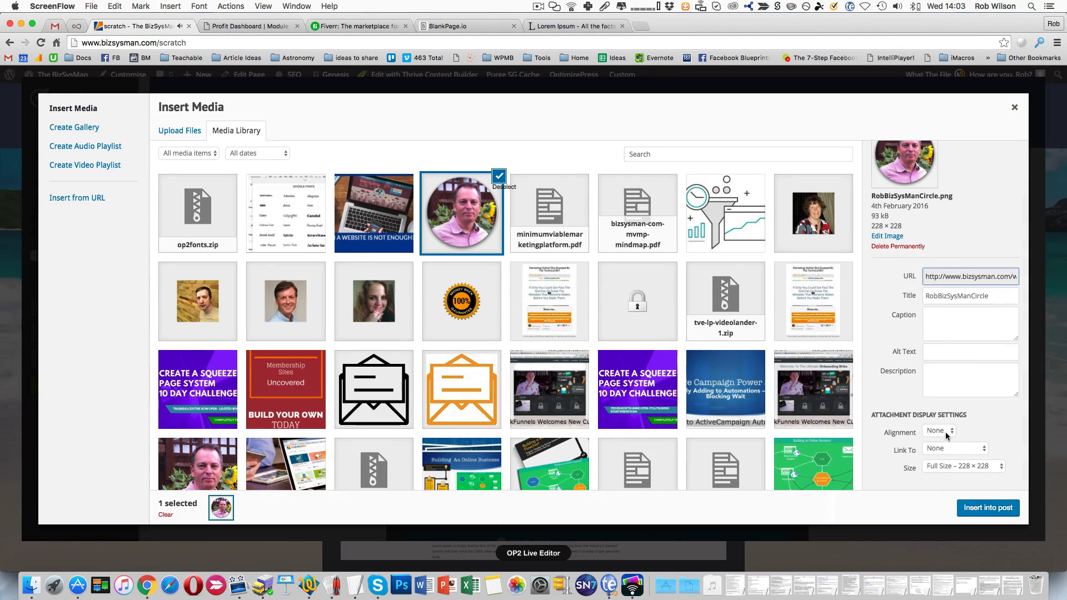
pyautogui.click(945, 432)
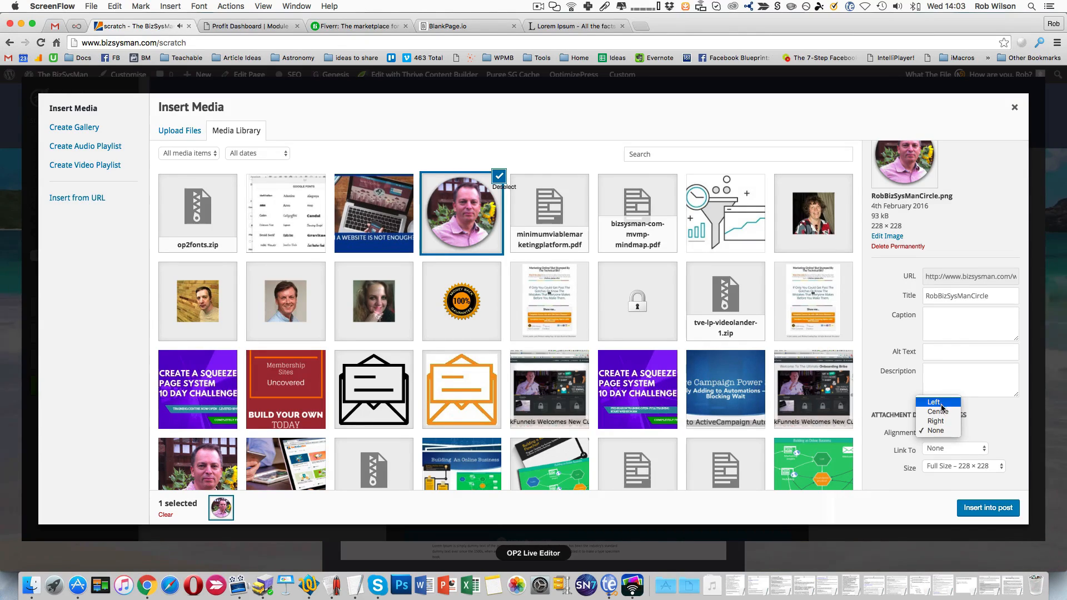
pyautogui.click(937, 422)
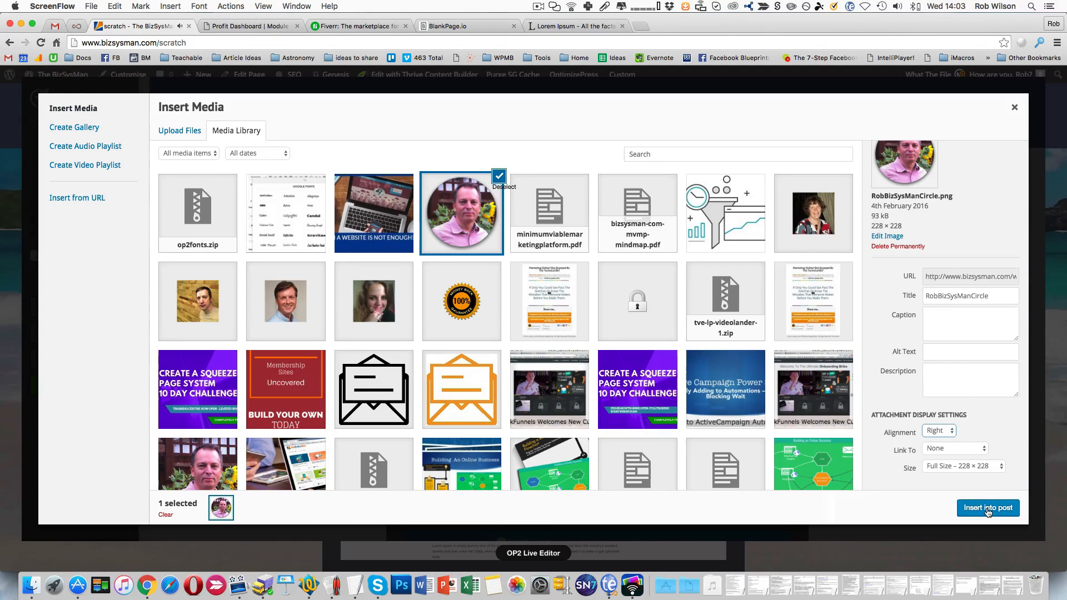
pyautogui.click(963, 468)
pyautogui.click(968, 464)
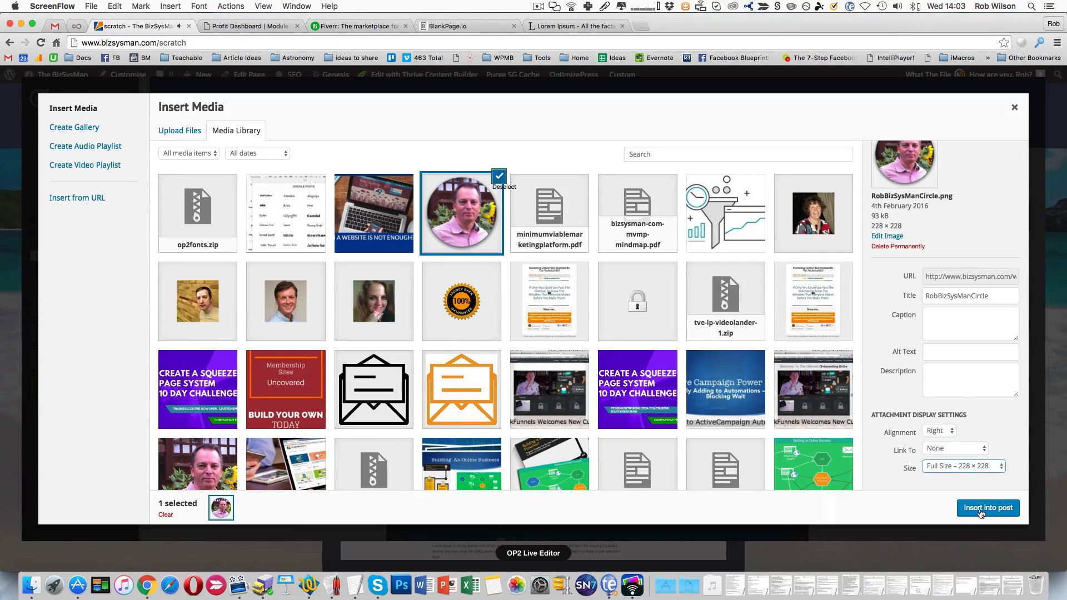
pyautogui.click(981, 509)
# - Set the inserted portrait image to a custom size of 160 × 160 px
pyautogui.scroll(5, 588, 393)
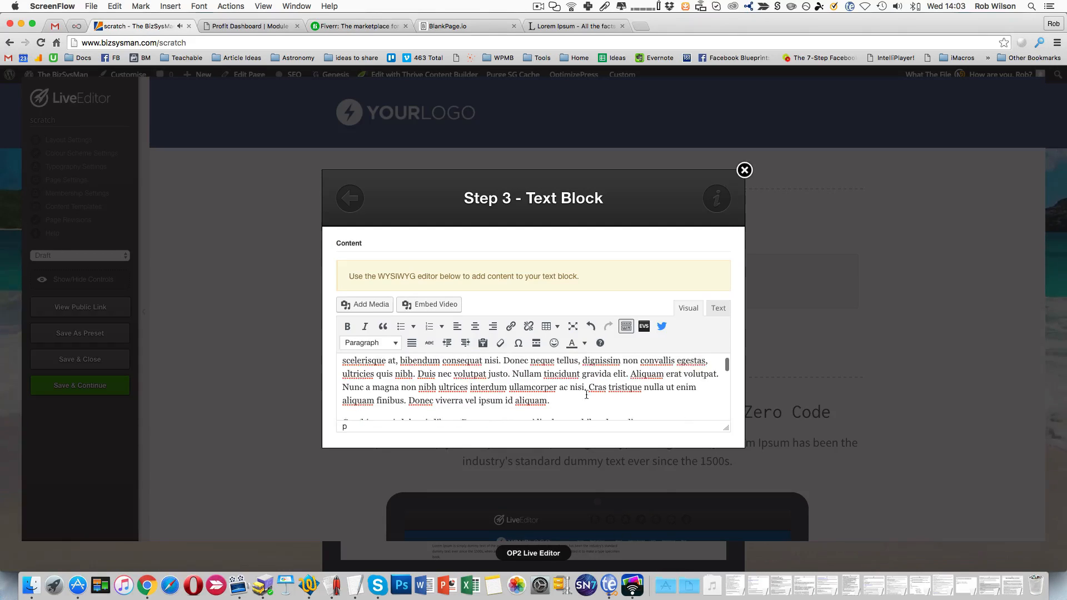
pyautogui.scroll(-5, 587, 394)
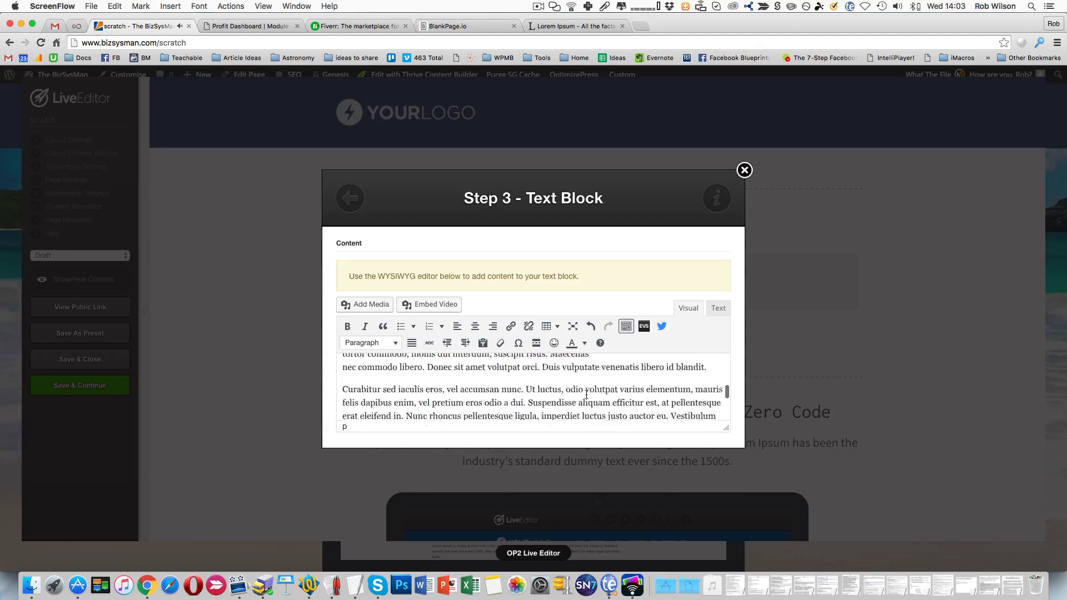
pyautogui.click(631, 395)
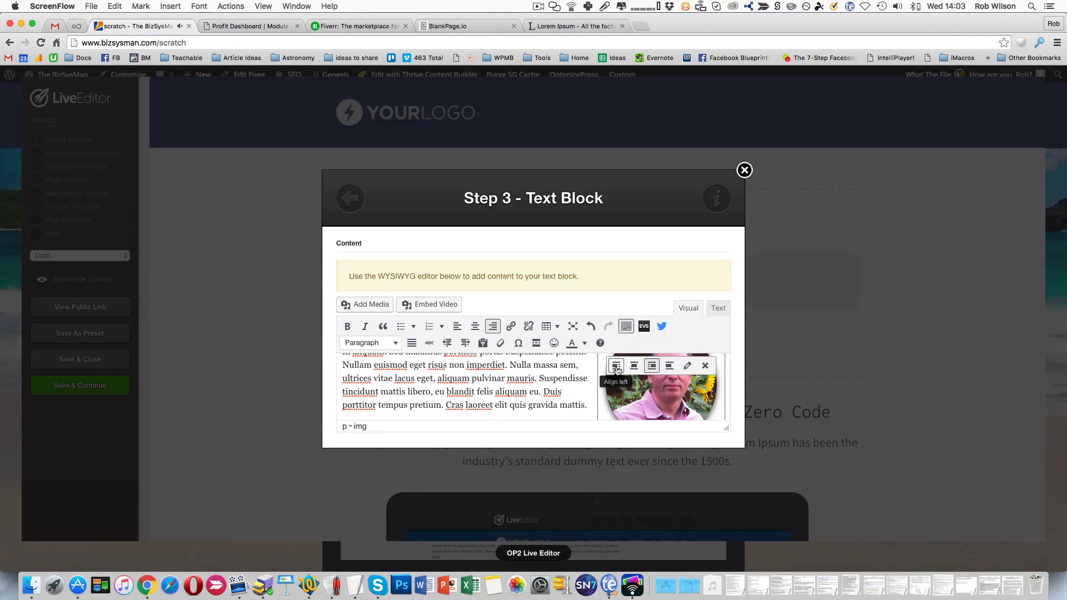
pyautogui.click(687, 366)
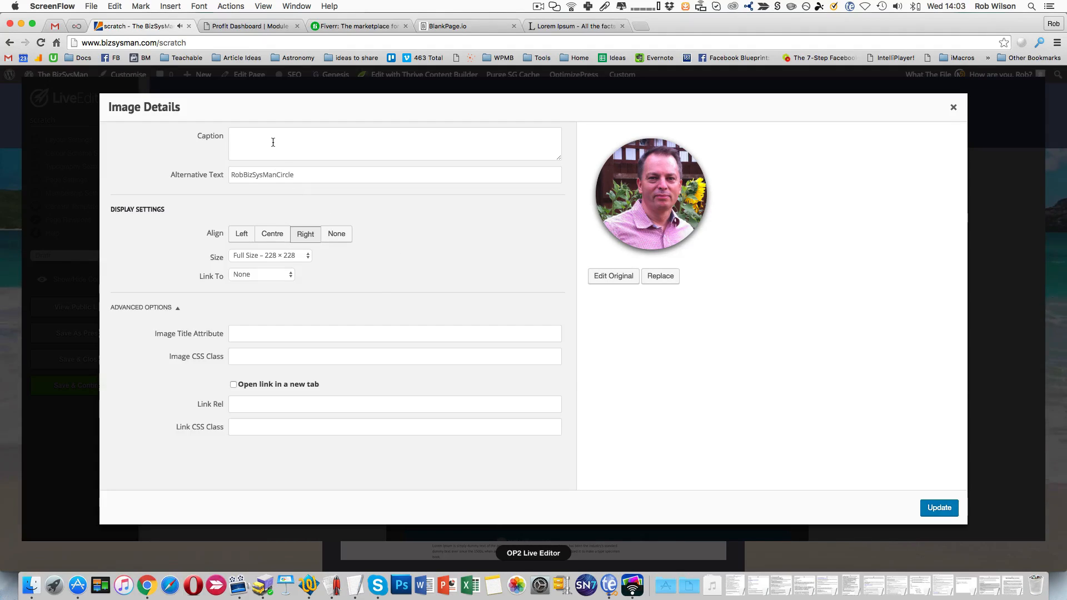
pyautogui.click(254, 256)
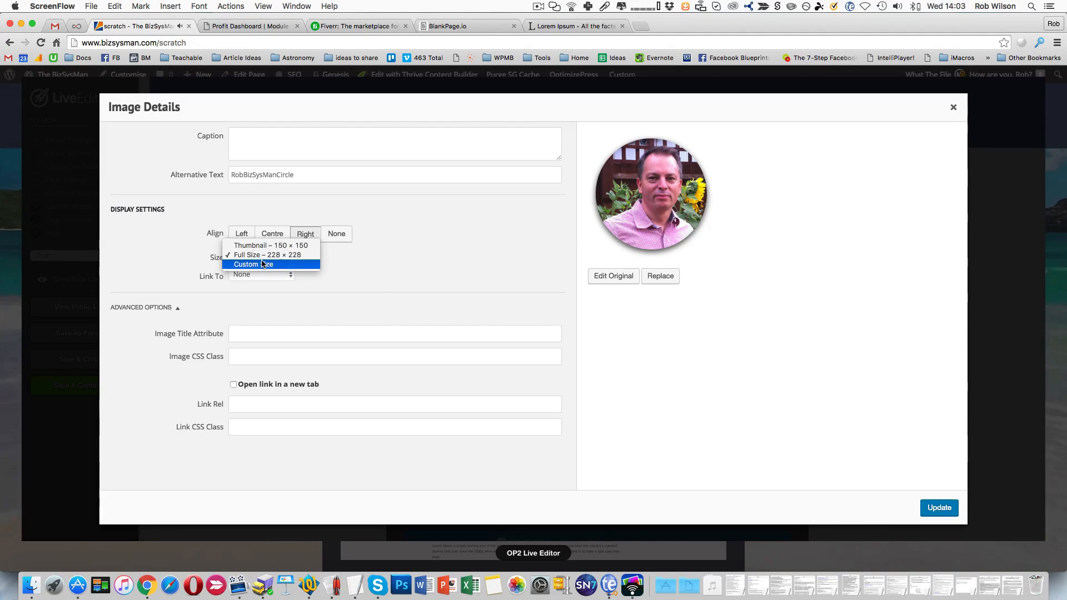
pyautogui.click(263, 264)
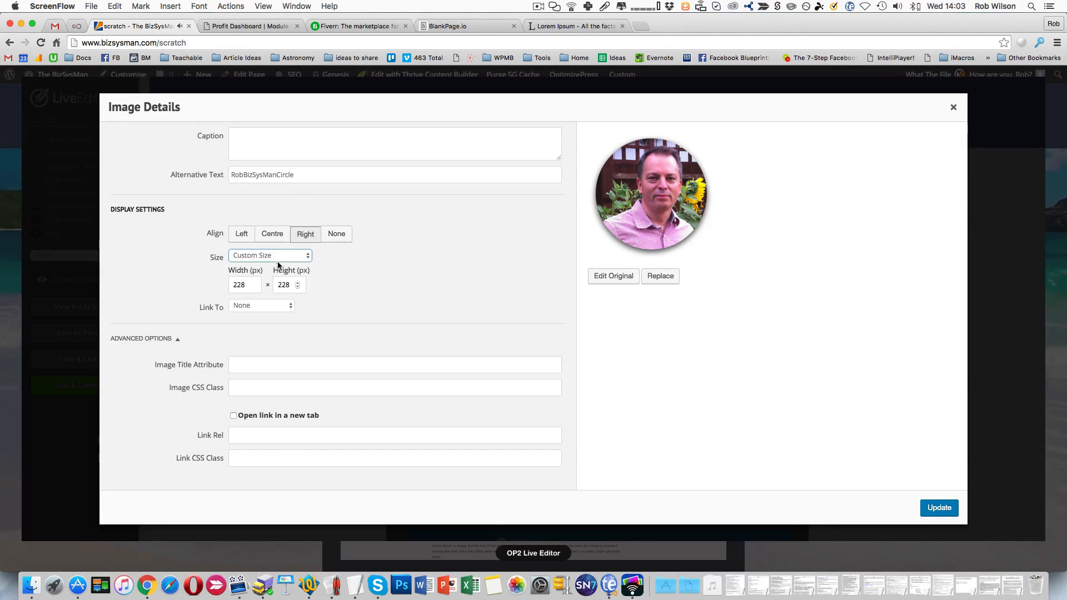
pyautogui.doubleClick(248, 285)
pyautogui.write('1')
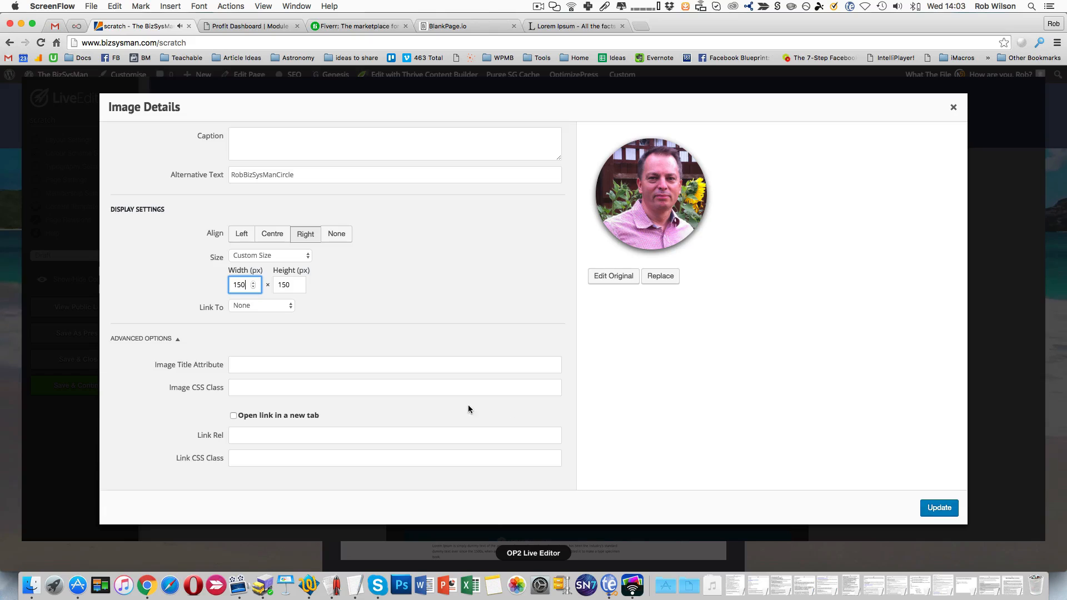
pyautogui.write('6')
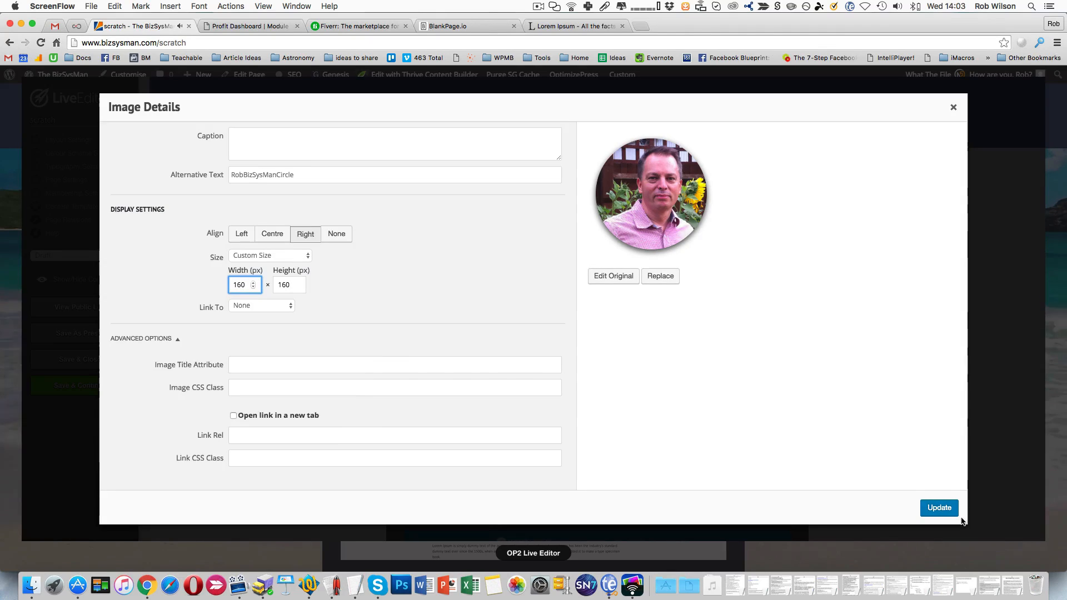
pyautogui.click(942, 509)
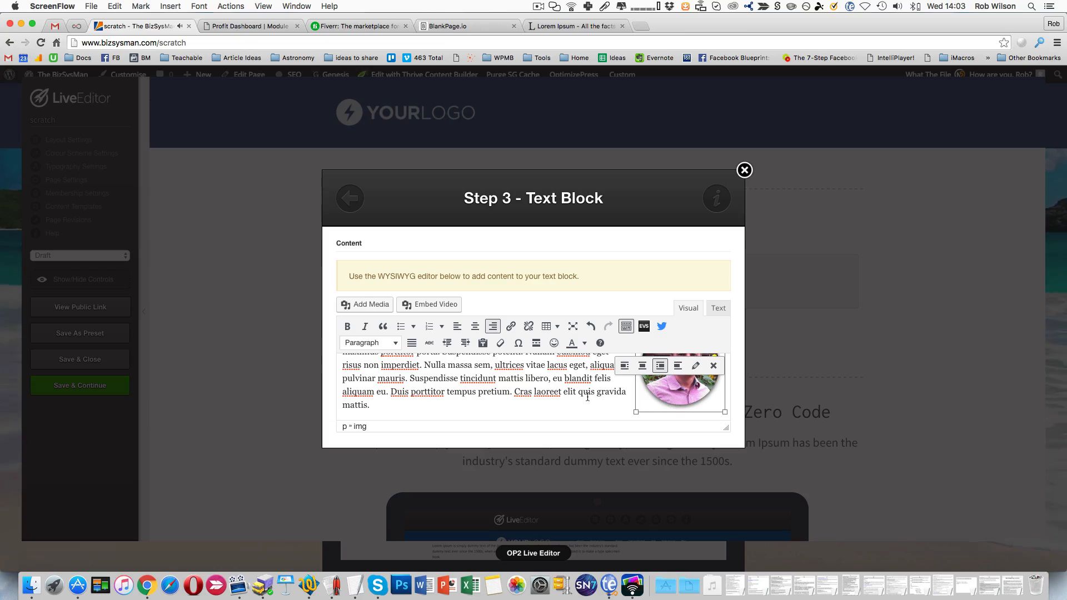
# - Examine how the second paragraph's text wraps around the resized portrait image
pyautogui.scroll(-4, 587, 397)
pyautogui.scroll(5, 588, 397)
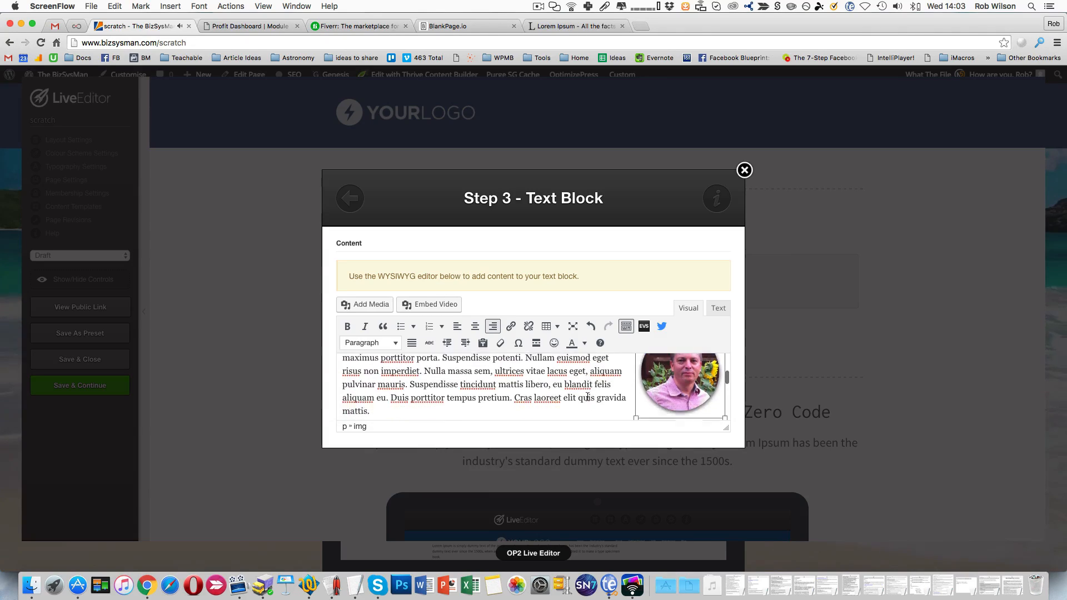
pyautogui.scroll(-3, 587, 397)
pyautogui.scroll(4, 588, 397)
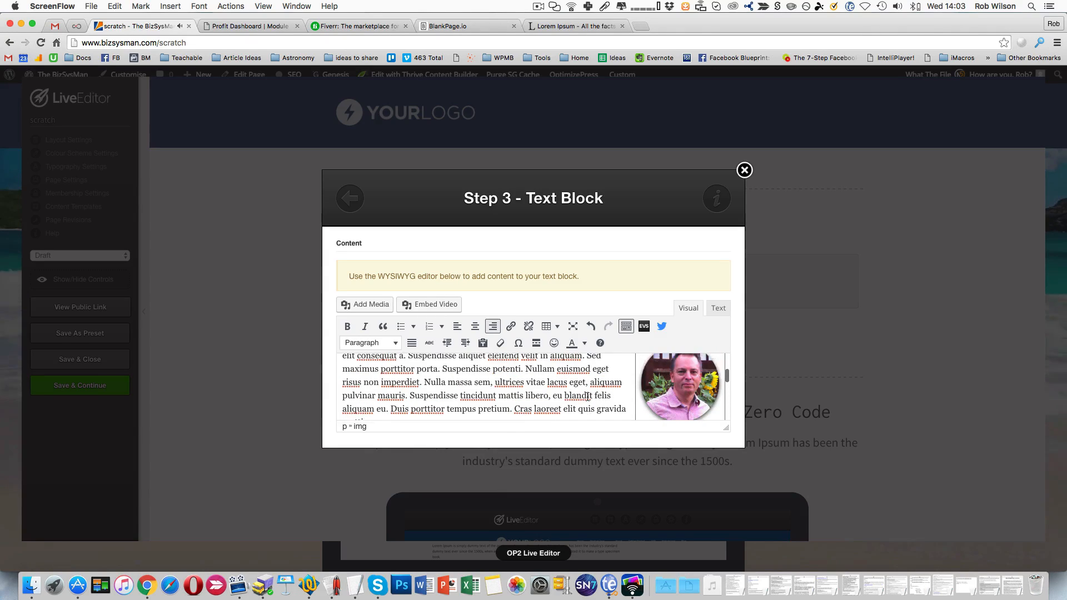
pyautogui.scroll(-1, 588, 397)
pyautogui.scroll(1, 683, 405)
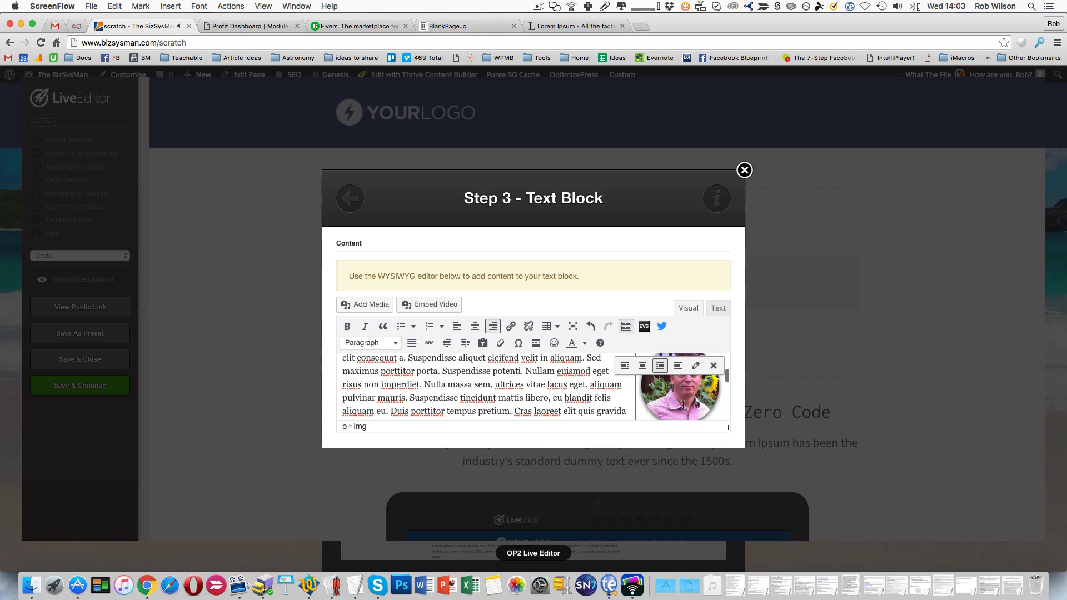
pyautogui.scroll(-3, 694, 388)
pyautogui.scroll(4, 689, 386)
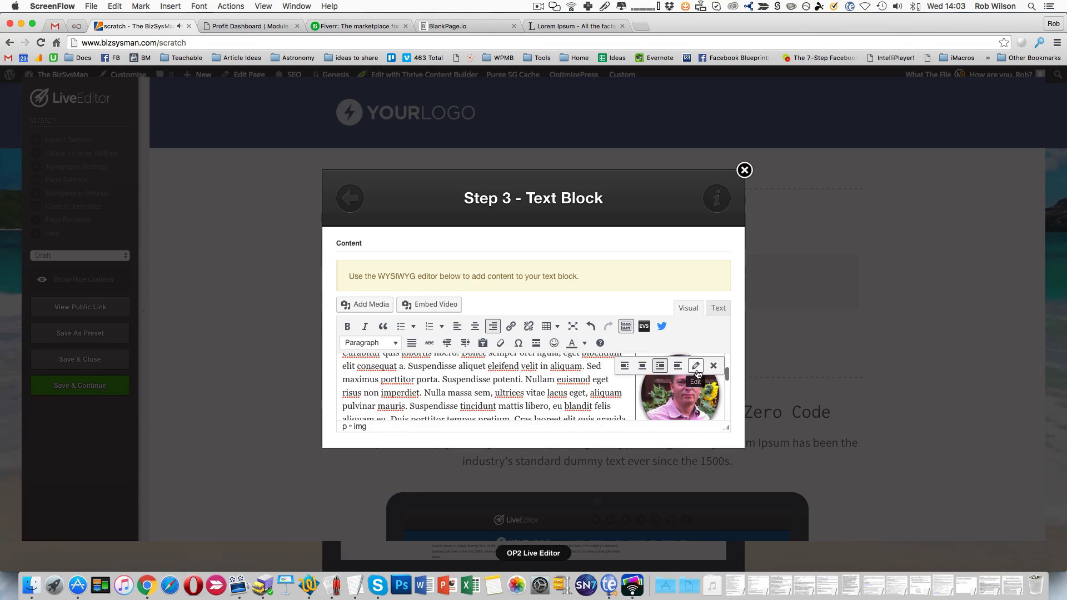
# - Check the portrait's image details without changing them and remove the image from the text block
pyautogui.click(696, 365)
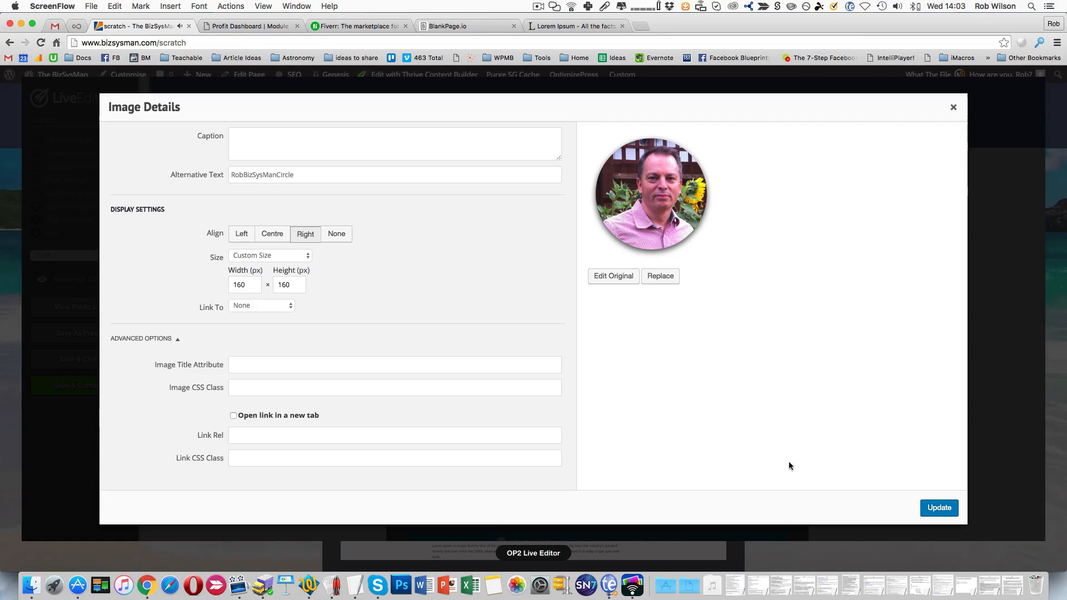
pyautogui.click(952, 108)
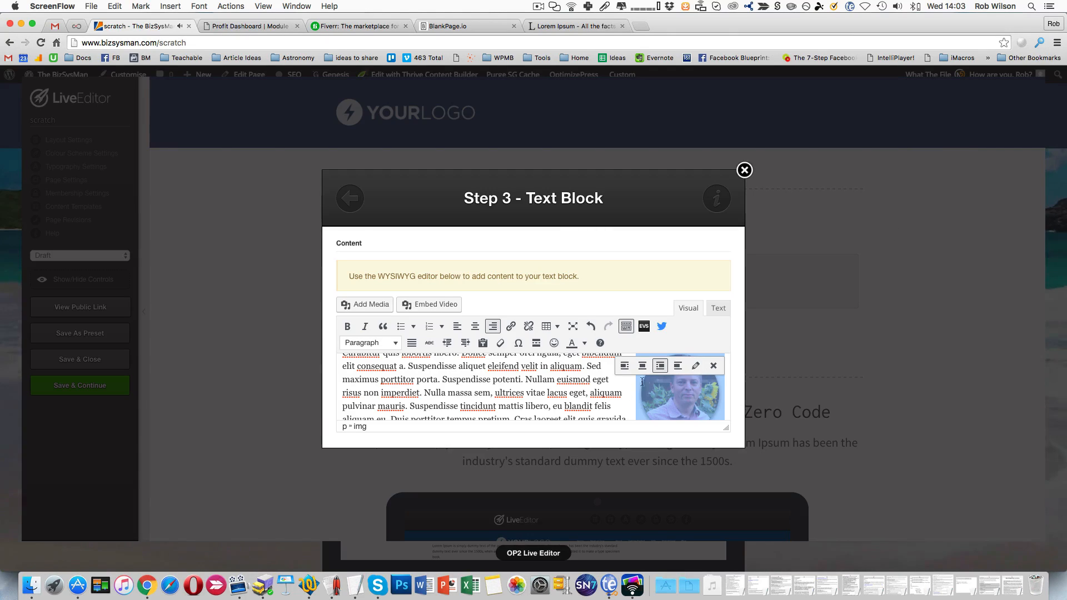
pyautogui.click(713, 366)
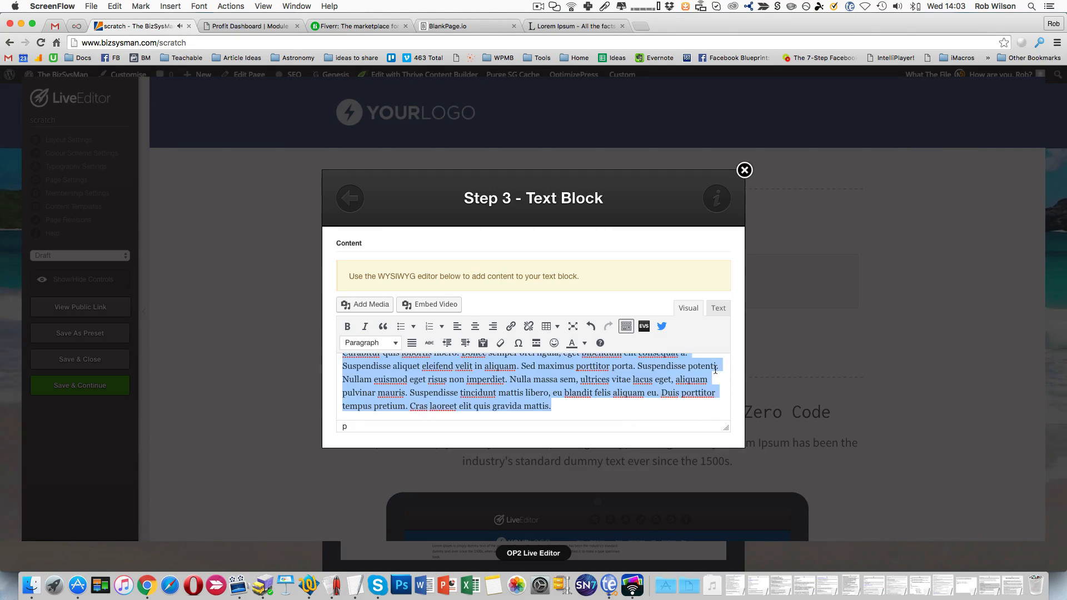
# - Insert SqueezeChallengeLive.jpg from the media library before the second paragraph, aligned right with no link
pyautogui.scroll(1, 694, 373)
pyautogui.click(343, 407)
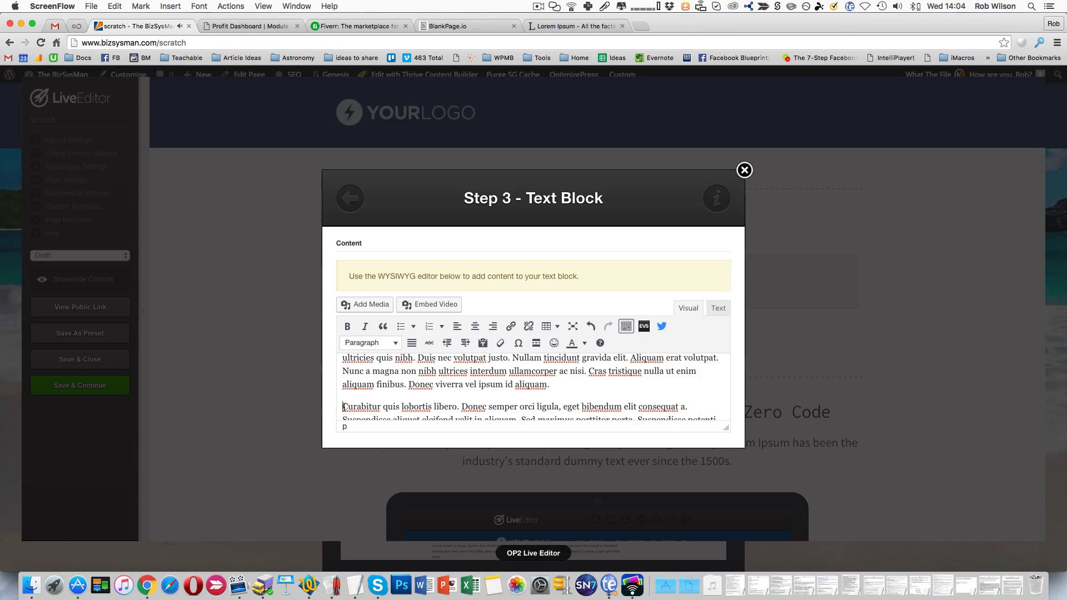
pyautogui.click(362, 305)
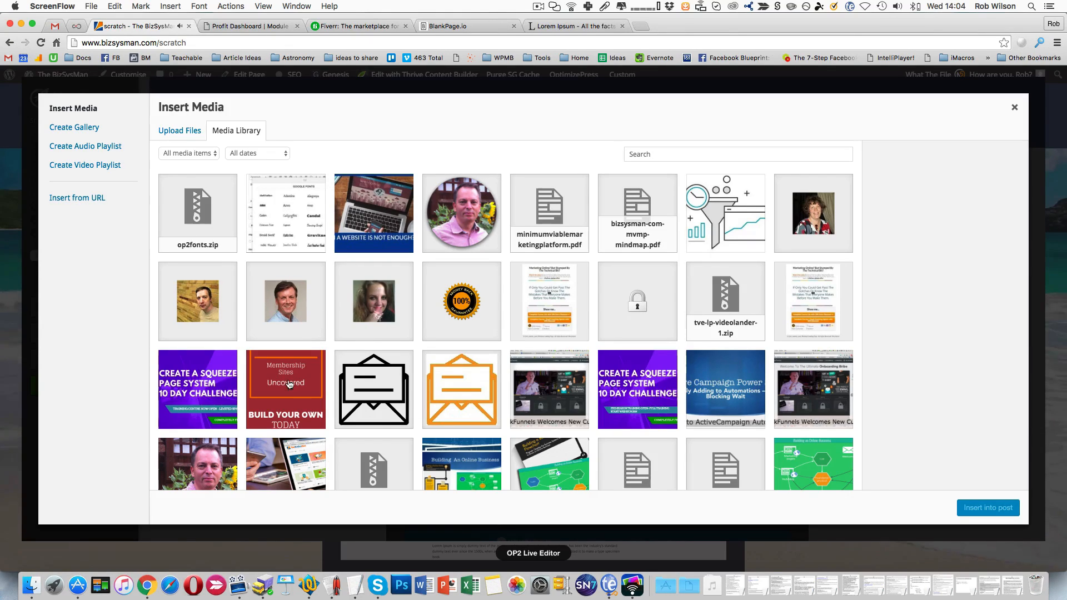
pyautogui.scroll(-2, 702, 440)
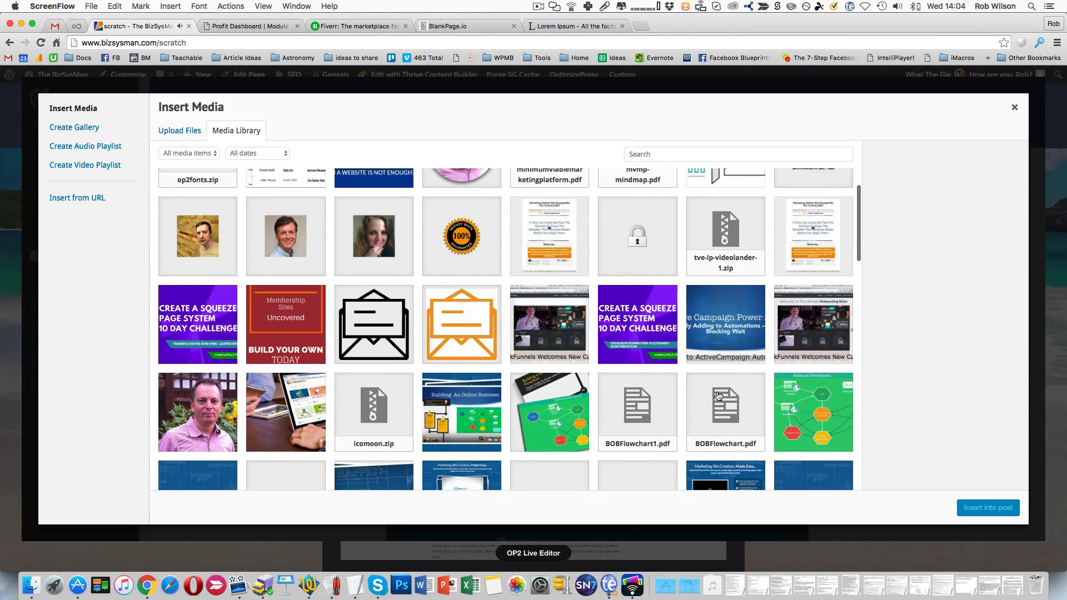
pyautogui.scroll(-3, 314, 358)
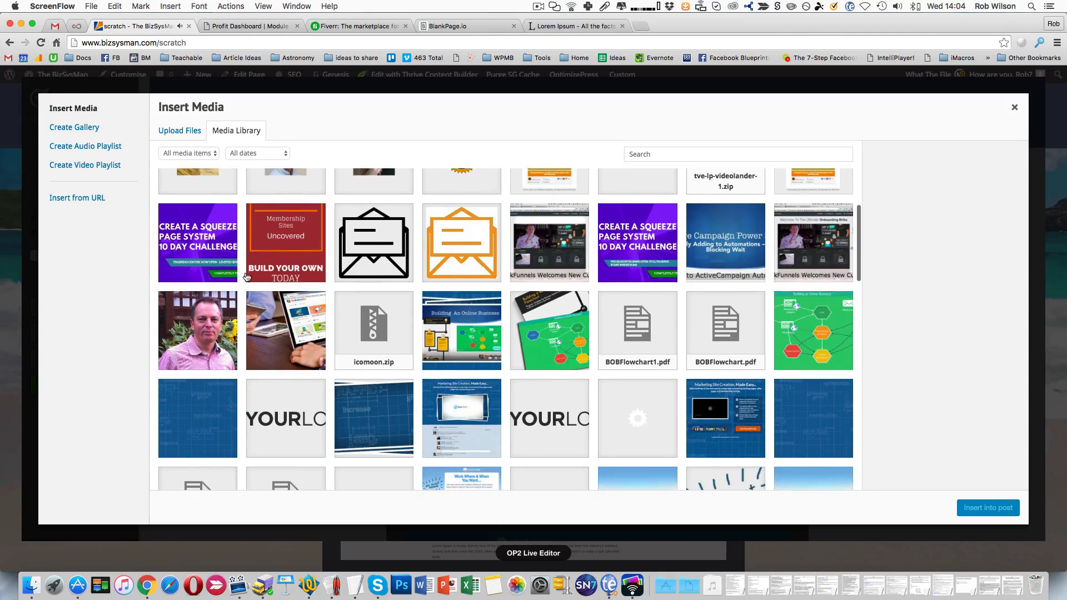
pyautogui.click(215, 245)
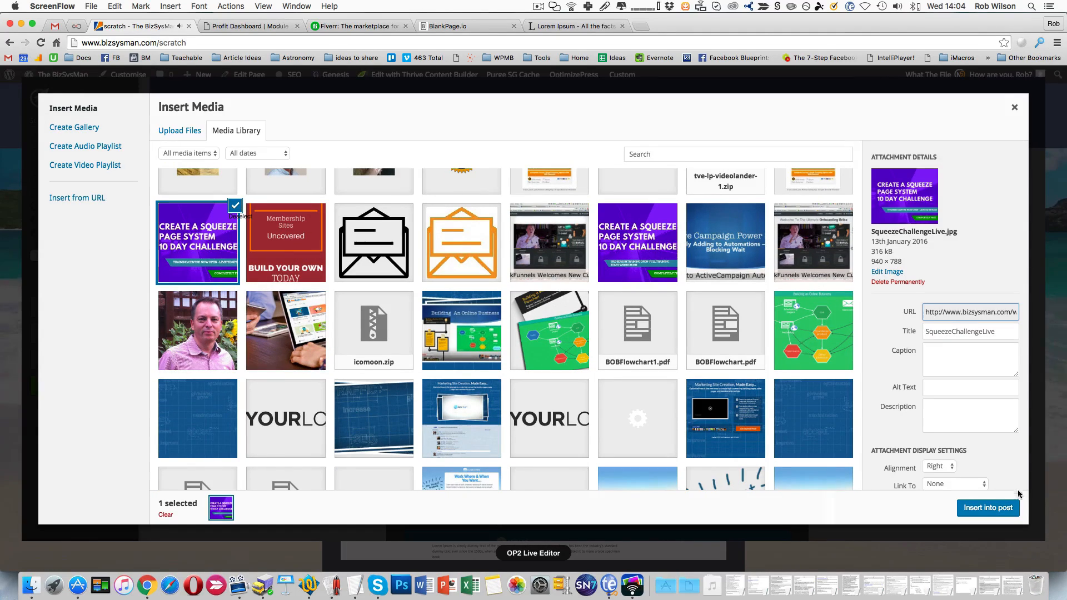
pyautogui.click(981, 508)
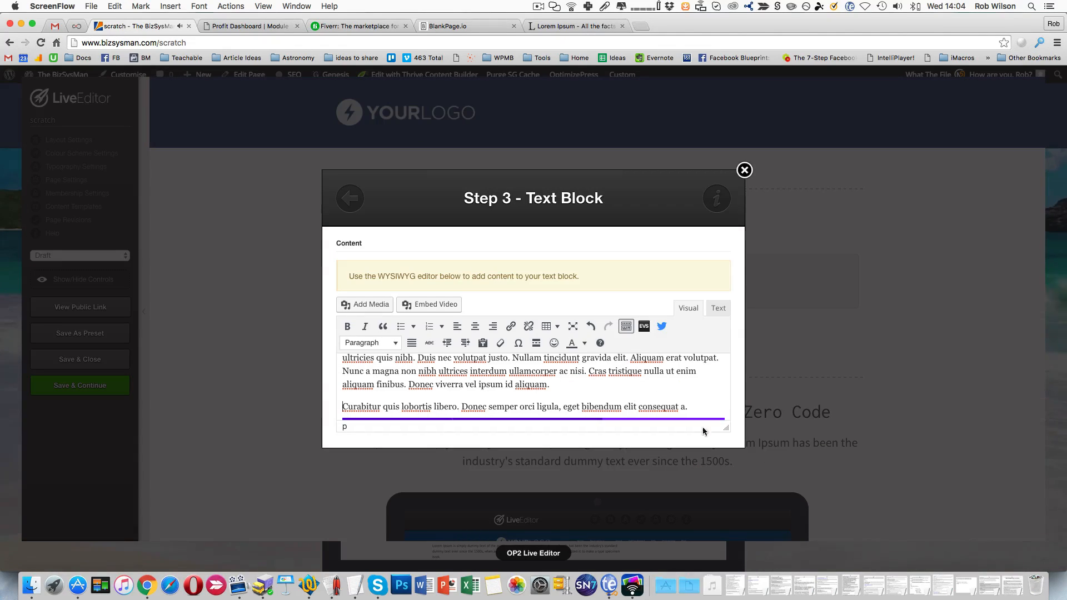
# - Set the inserted squeeze page image to a custom size with a width of 200 px, keeping its proportions
pyautogui.scroll(-2, 683, 397)
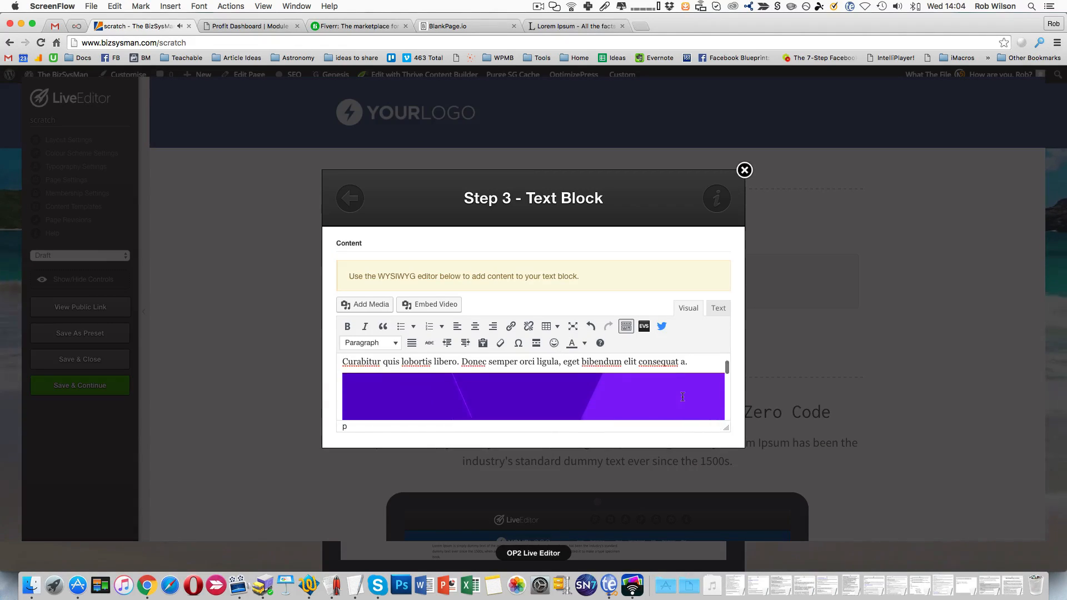
pyautogui.click(622, 396)
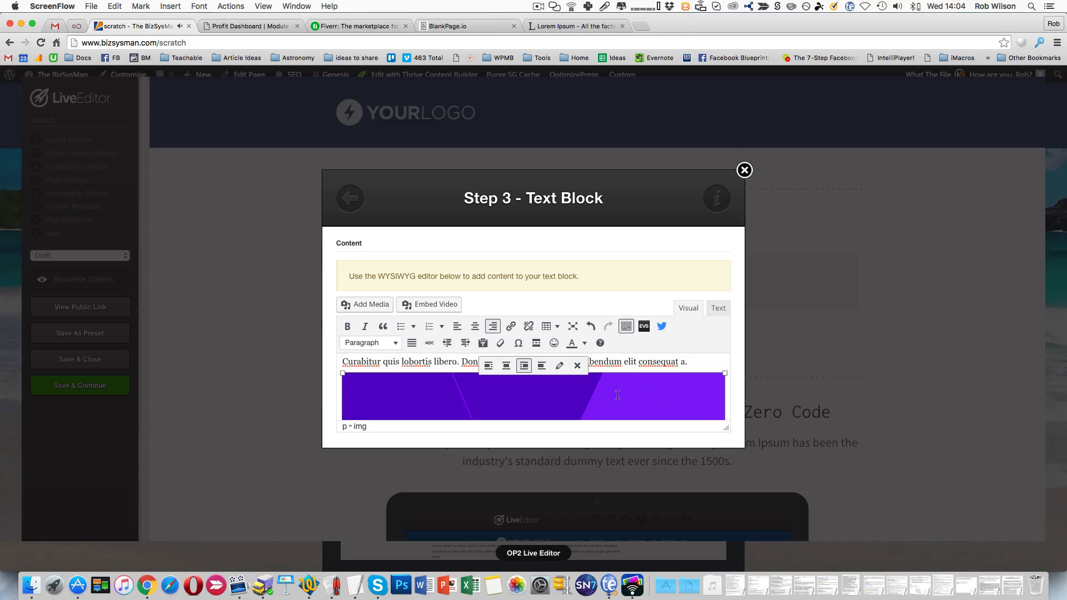
pyautogui.click(559, 369)
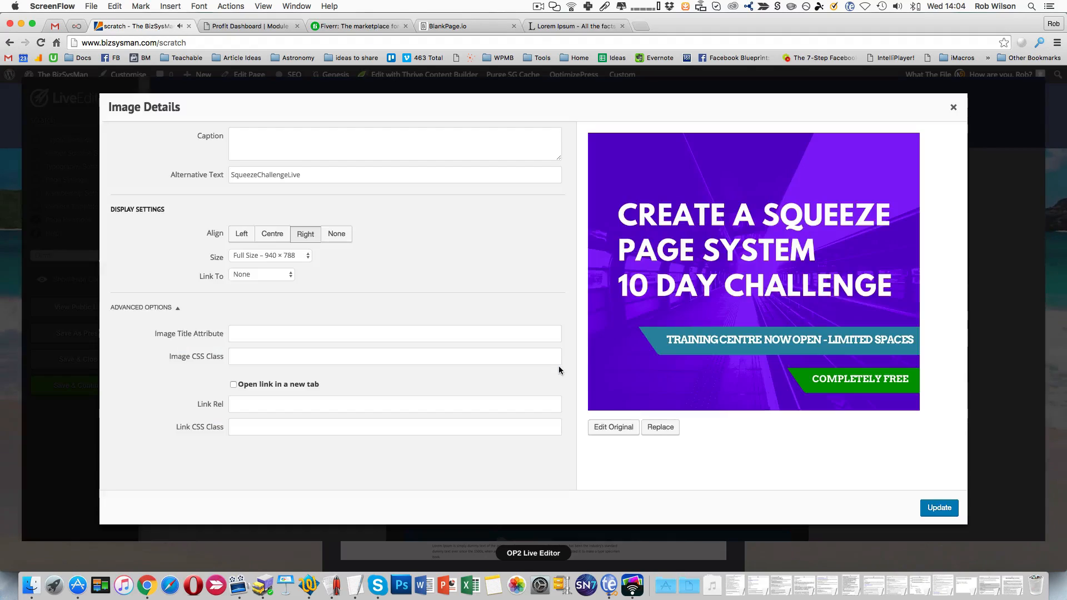
pyautogui.click(273, 255)
pyautogui.click(272, 265)
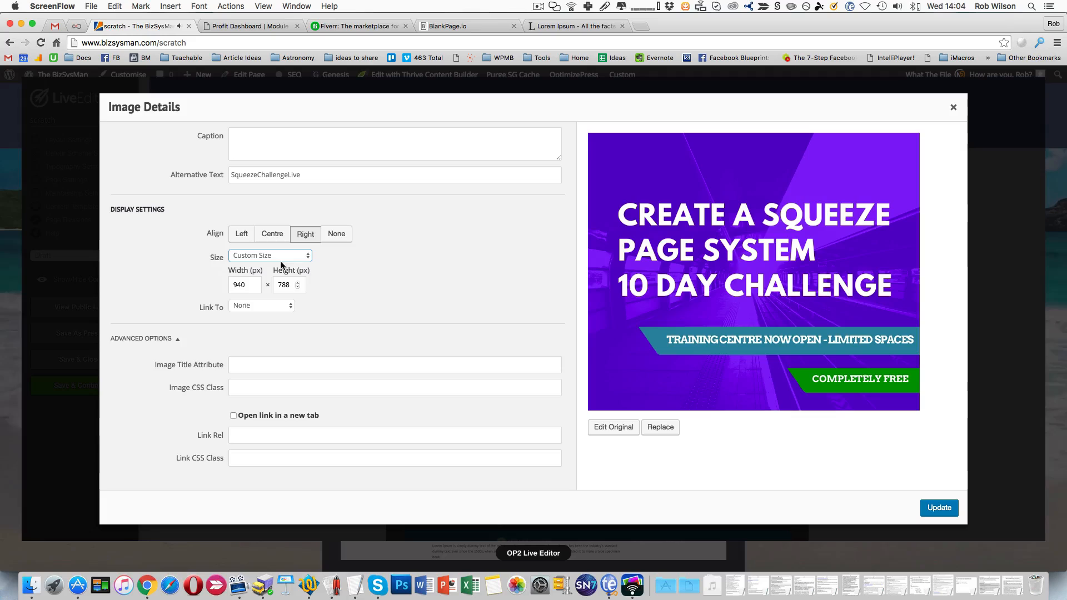
pyautogui.click(249, 282)
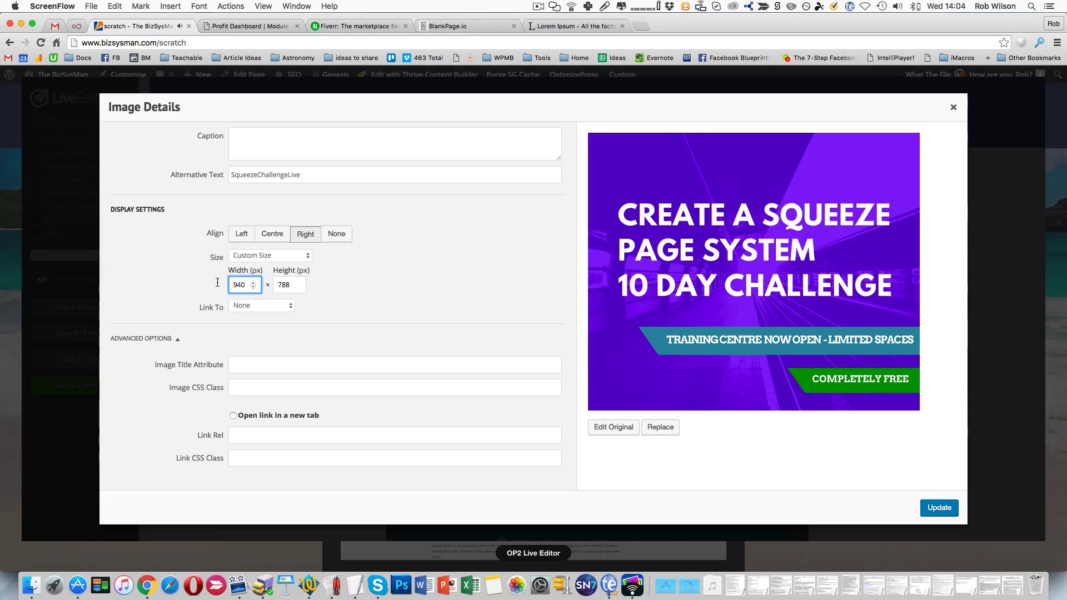
pyautogui.press('super+a')
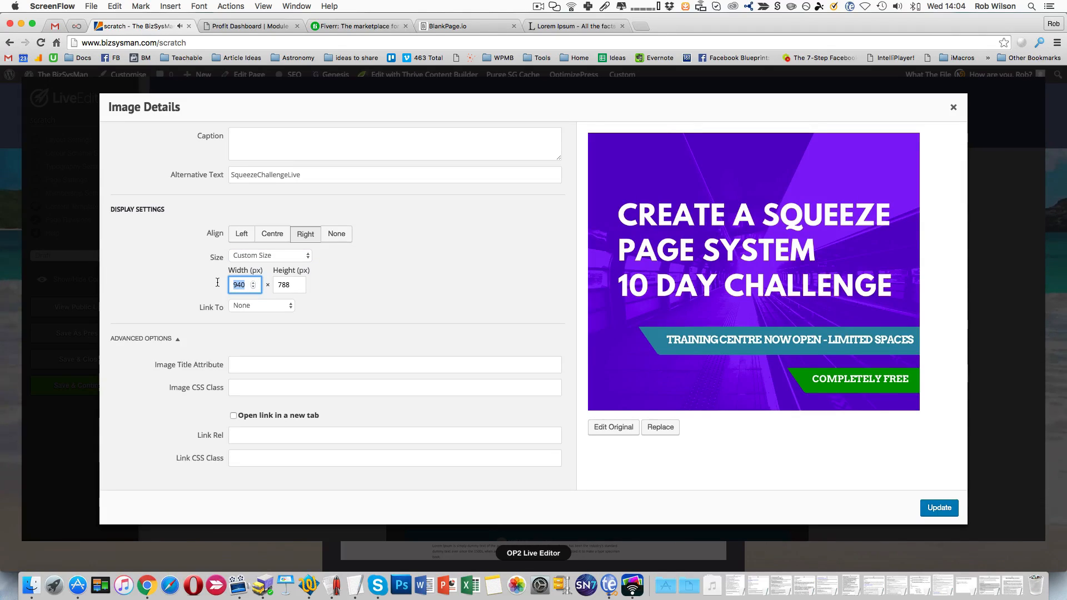
pyautogui.write('20')
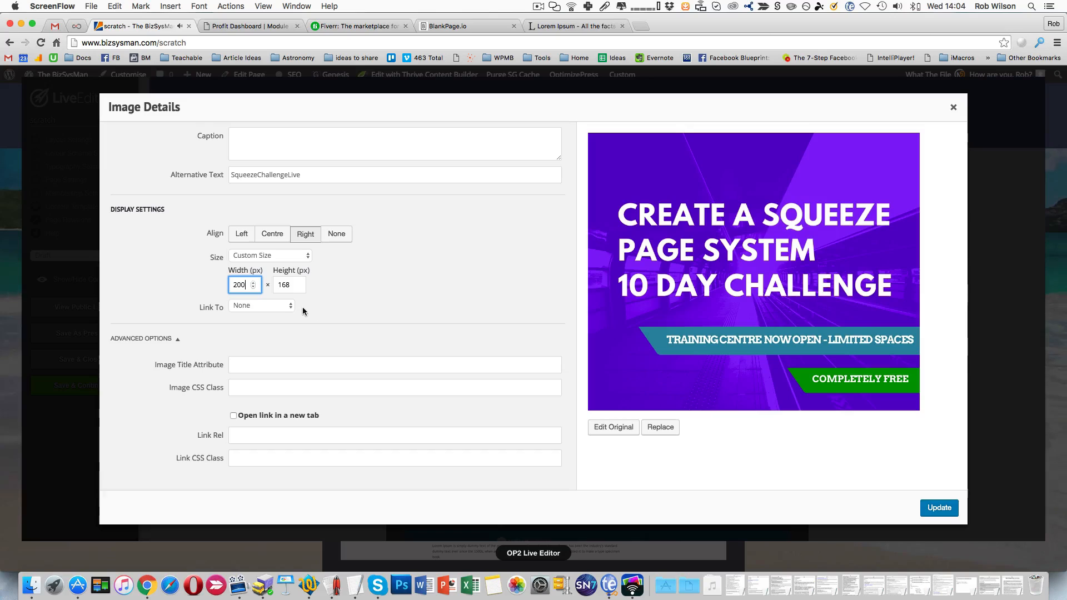
pyautogui.write('0')
pyautogui.press('Tab')
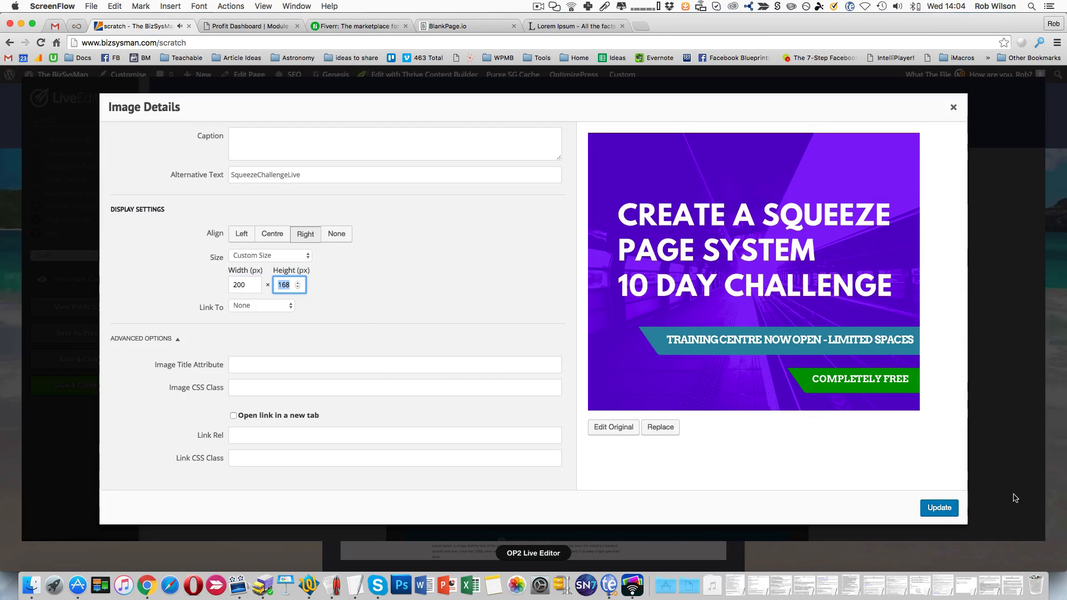
pyautogui.click(952, 507)
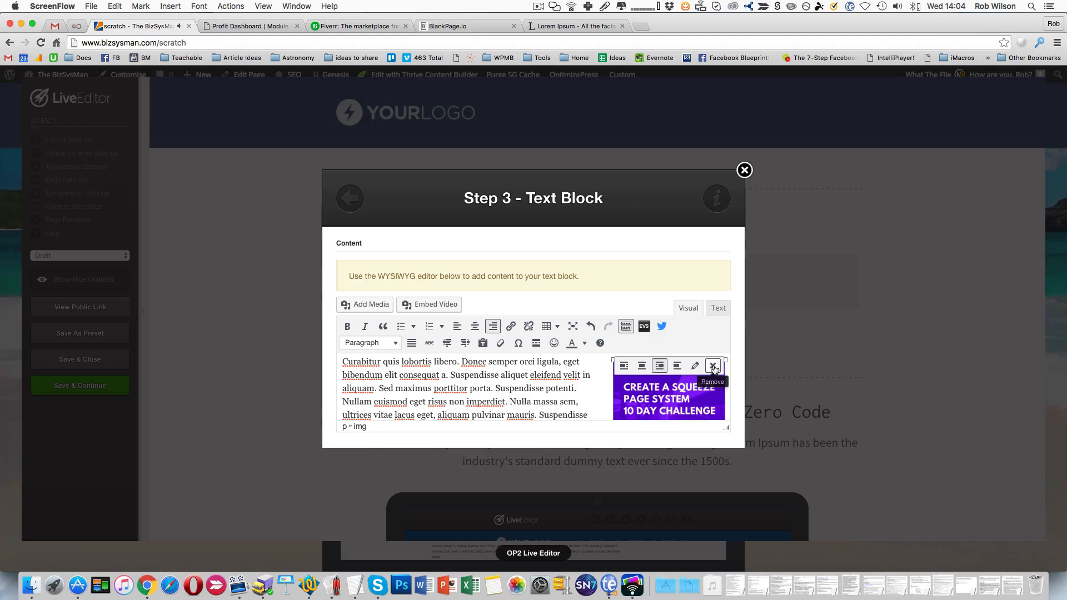
# - Review the text wrapping around the squeeze page image and insert the text block into the page
pyautogui.scroll(-2, 556, 379)
pyautogui.scroll(-5, 556, 379)
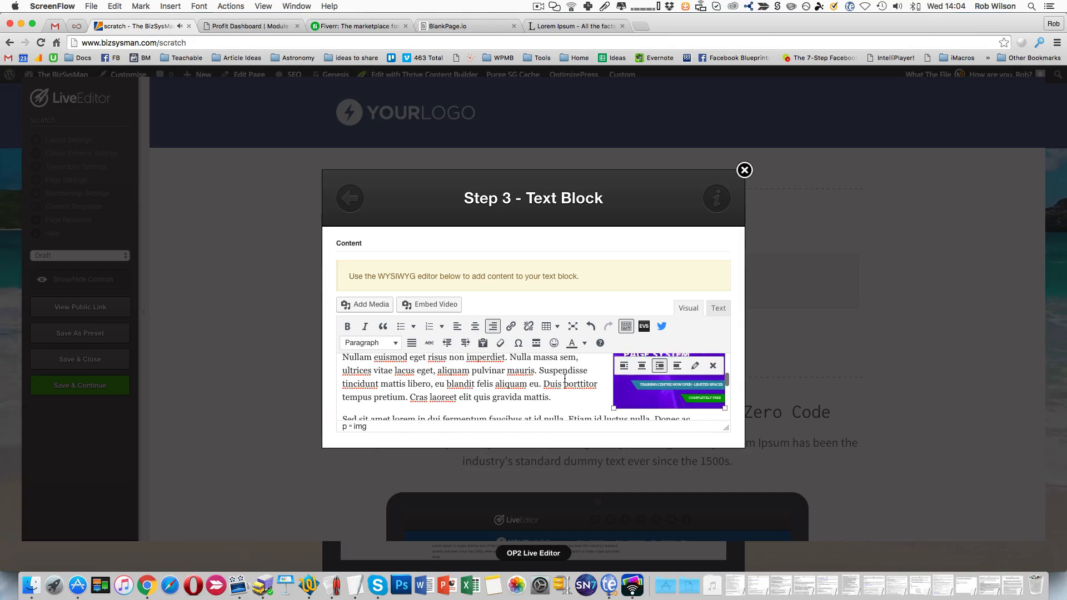
pyautogui.scroll(5, 558, 378)
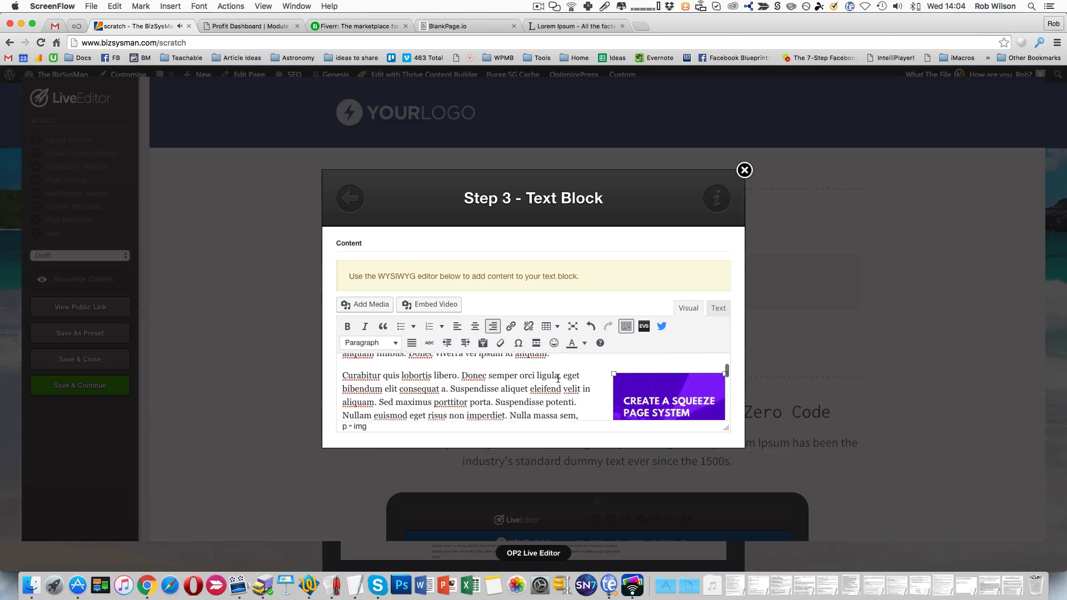
pyautogui.scroll(-5, 558, 378)
pyautogui.scroll(-10, 558, 378)
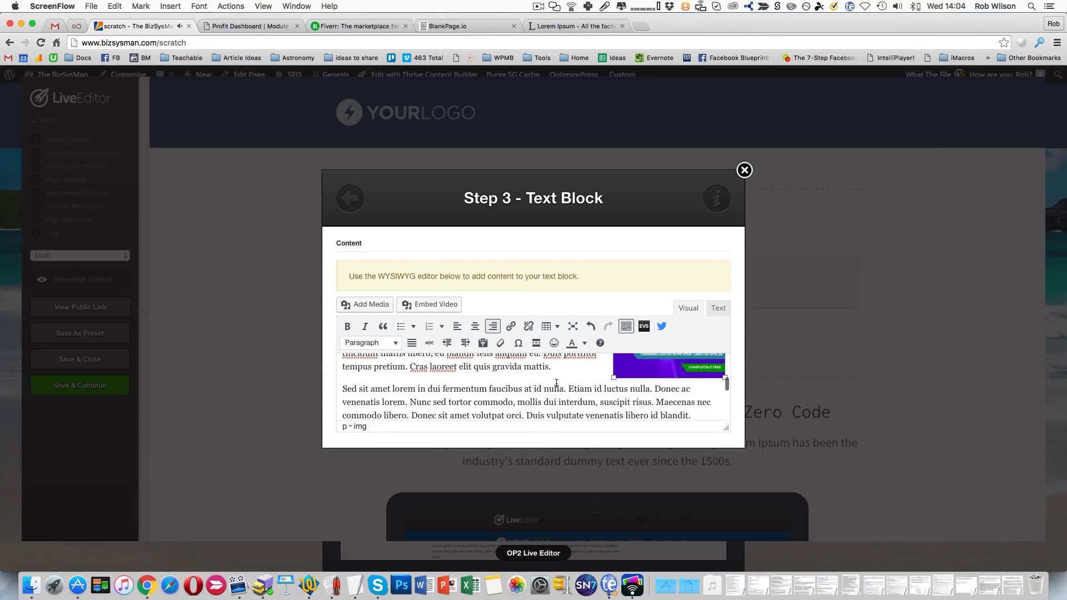
pyautogui.click(599, 423)
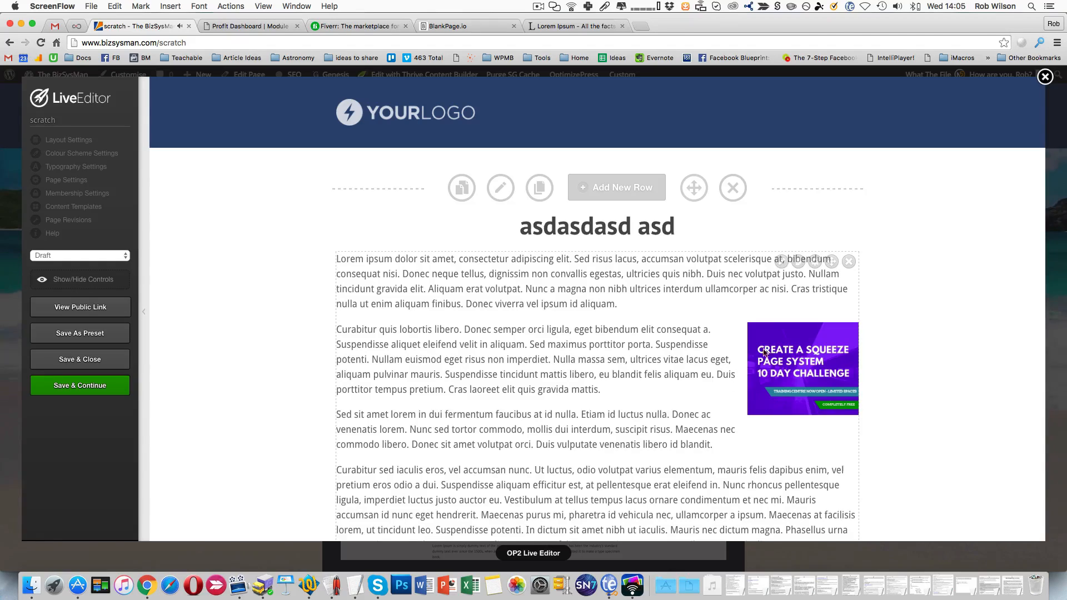
pyautogui.scroll(-3, 808, 353)
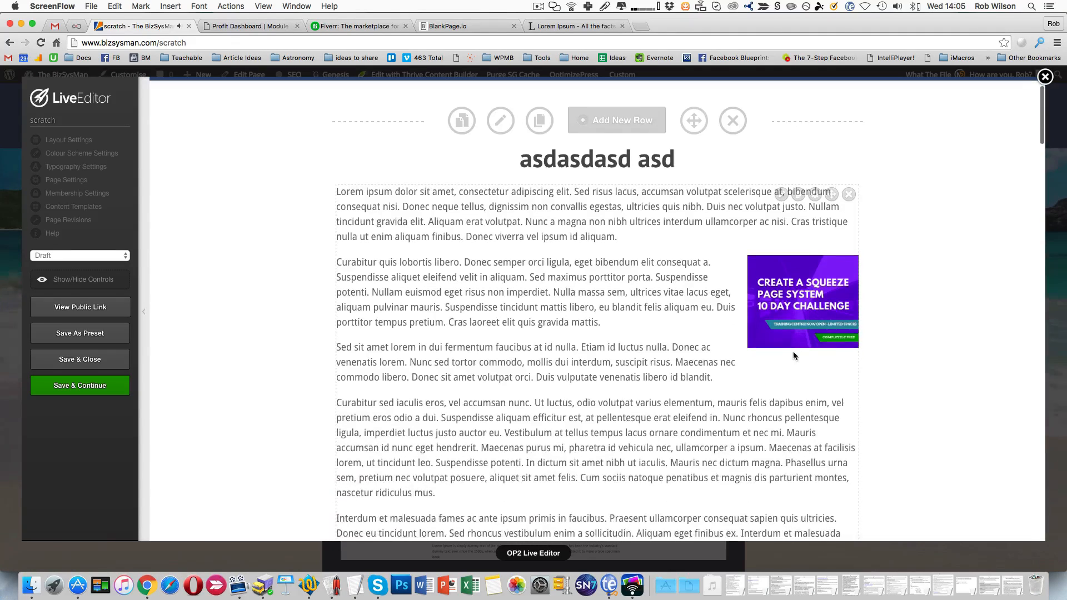
# - Reopen the text block to check the image's right alignment and return it to the page with the same alignment
pyautogui.click(781, 195)
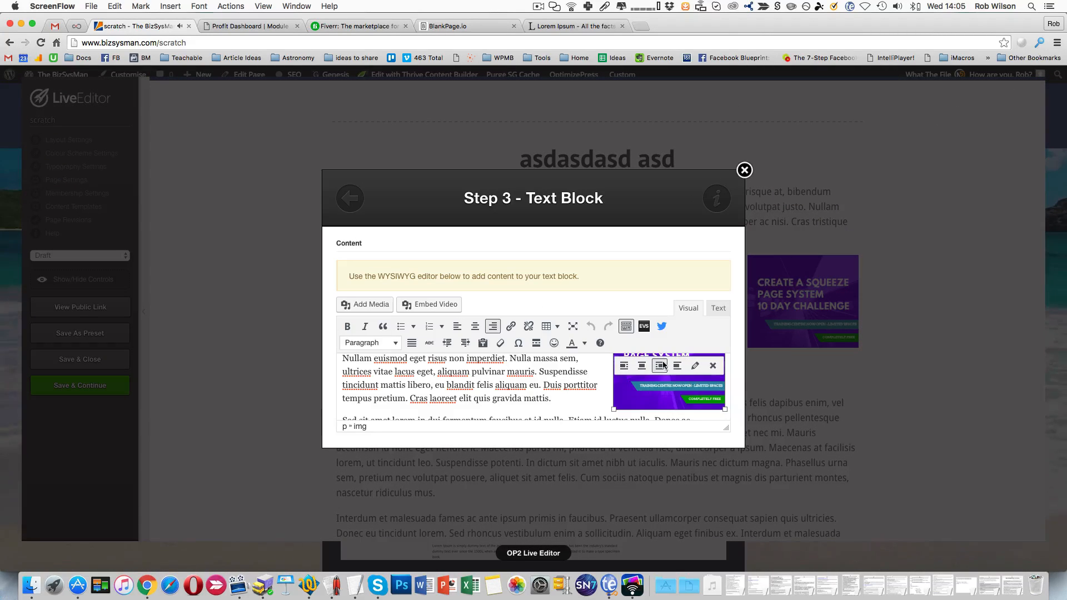
pyautogui.click(663, 364)
pyautogui.click(589, 420)
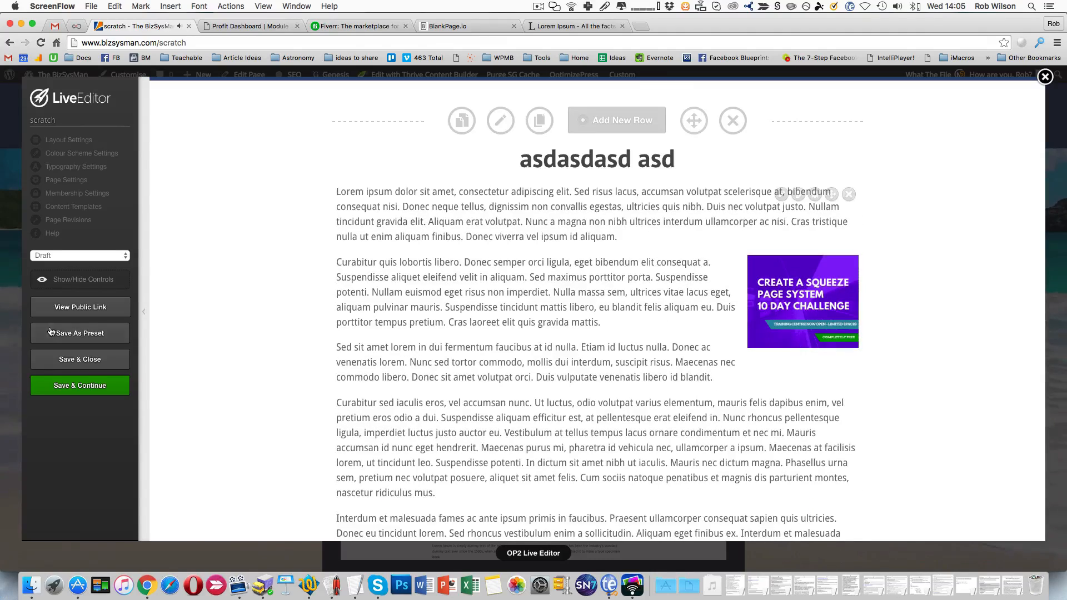
# - Save and close the page in the LiveEditor, and reload the live scratch page
pyautogui.click(95, 364)
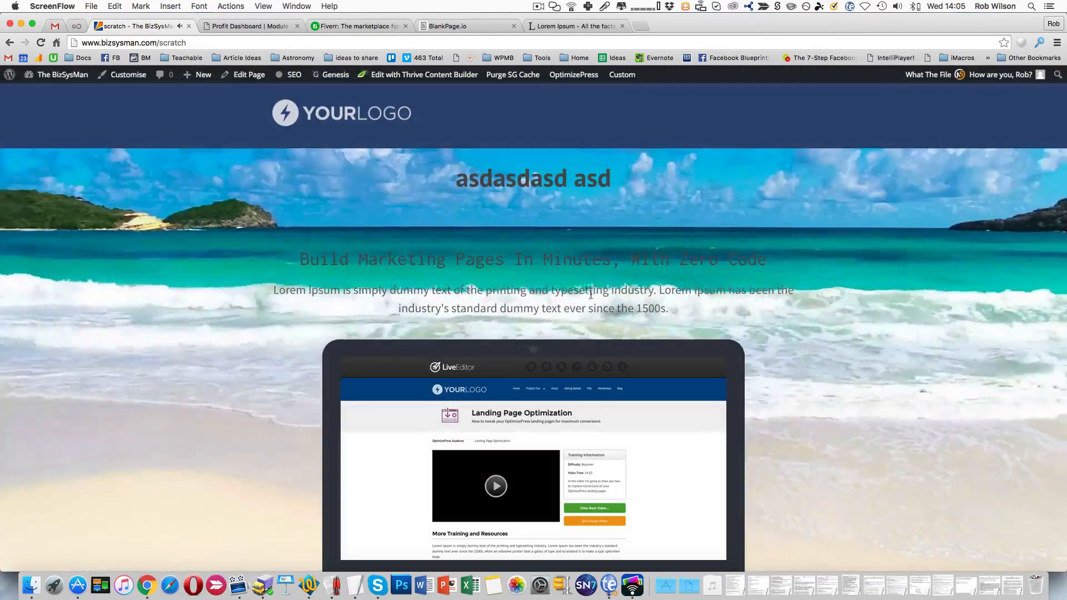
pyautogui.click(41, 43)
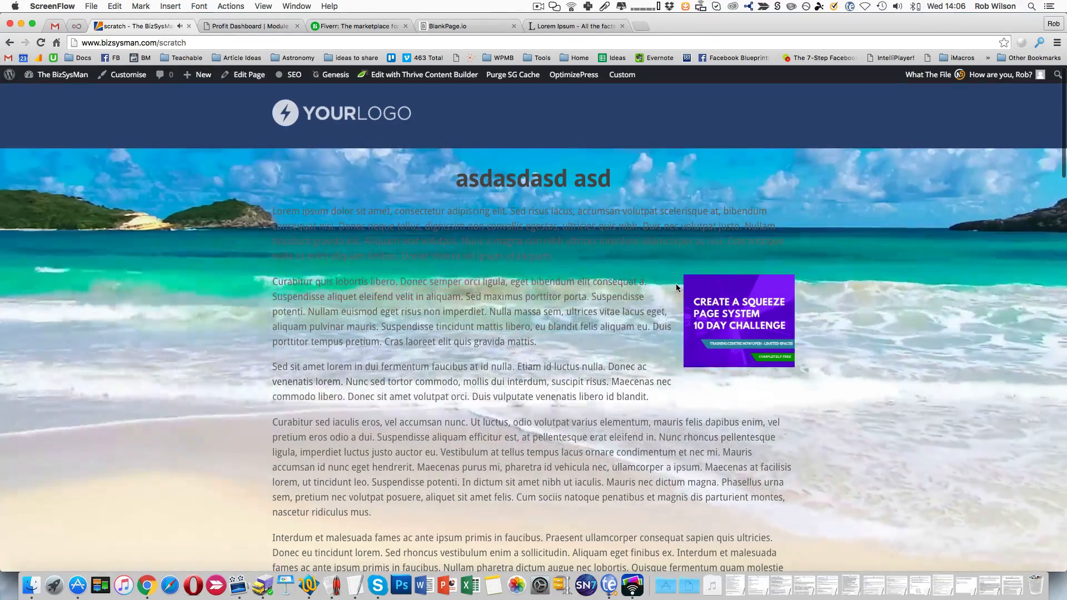
pyautogui.scroll(-1, 681, 286)
# - Inspect the squeeze page image in the developer tools and examine its alignright class and margin styles
pyautogui.rightClick(694, 281)
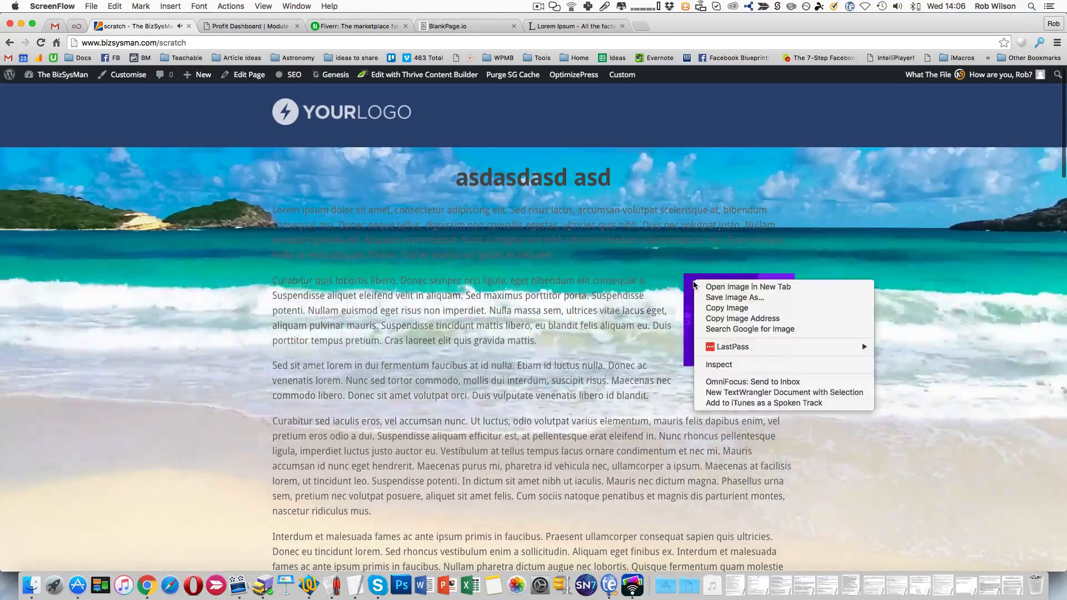
pyautogui.click(739, 367)
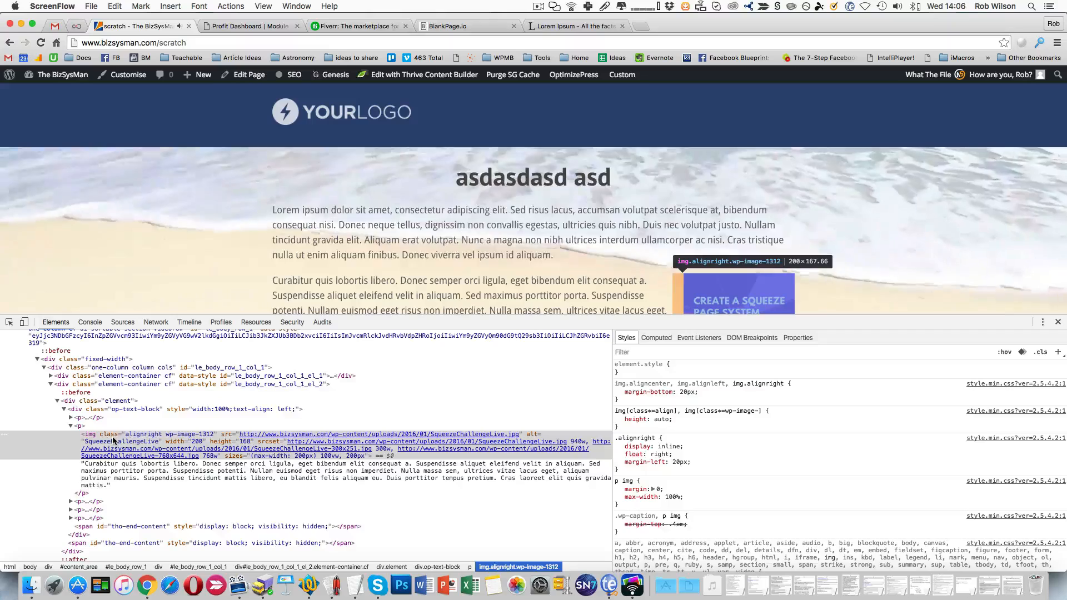
pyautogui.click(144, 438)
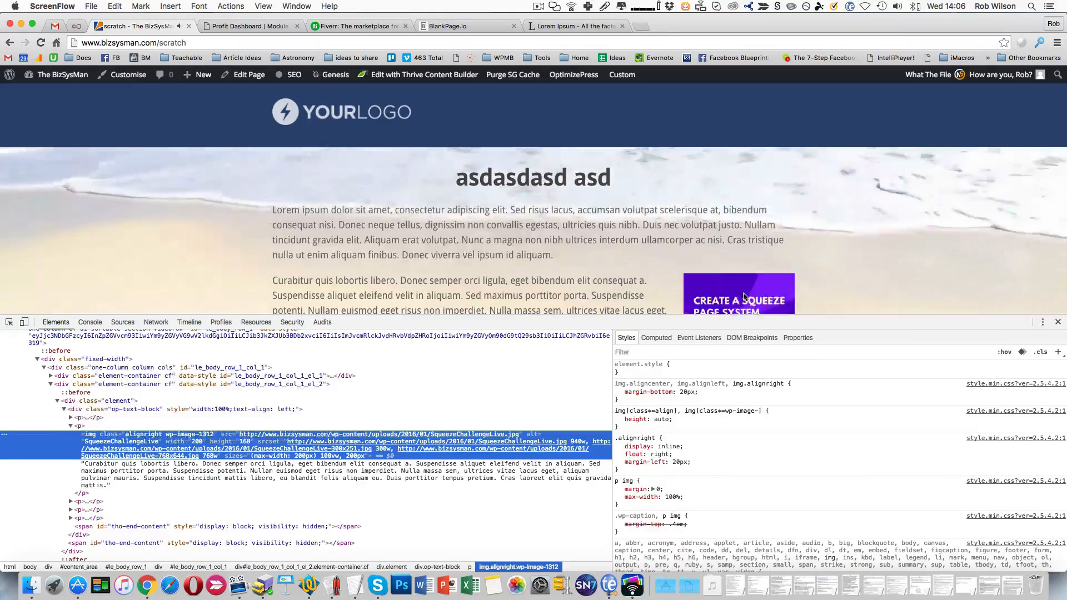
pyautogui.scroll(-1, 860, 272)
pyautogui.scroll(-1, 714, 261)
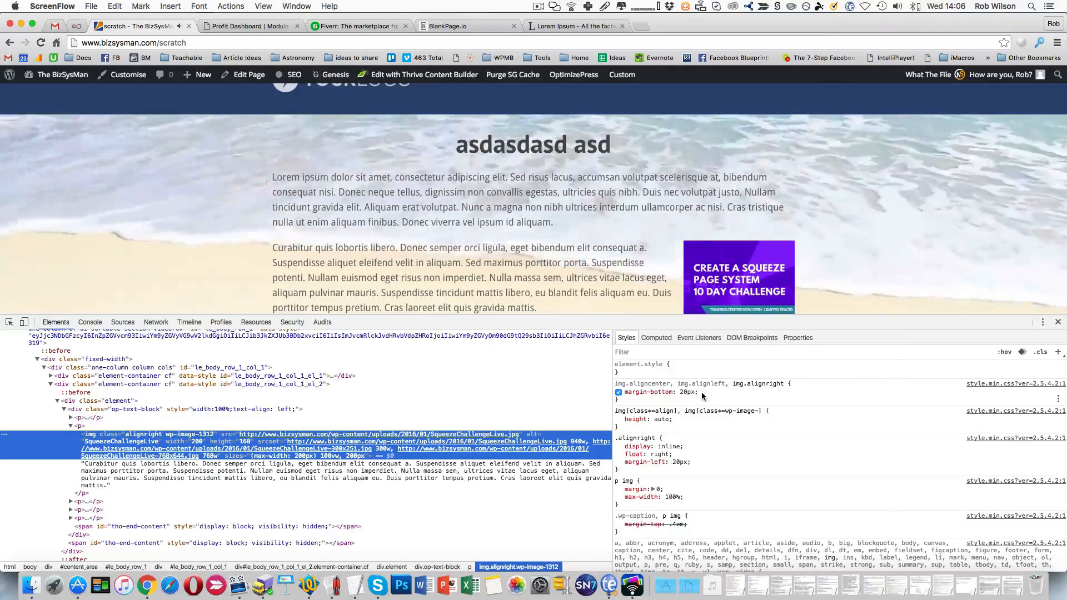
pyautogui.scroll(-3, 698, 295)
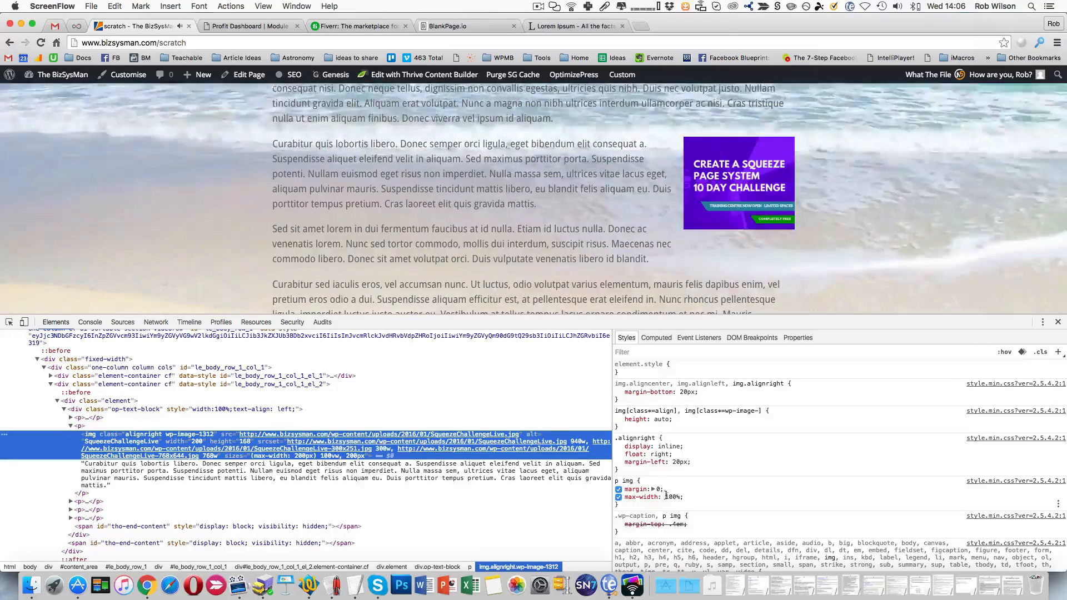
# - Try a left margin of 0px in the .alignright rule and restore it to 20px
pyautogui.click(674, 463)
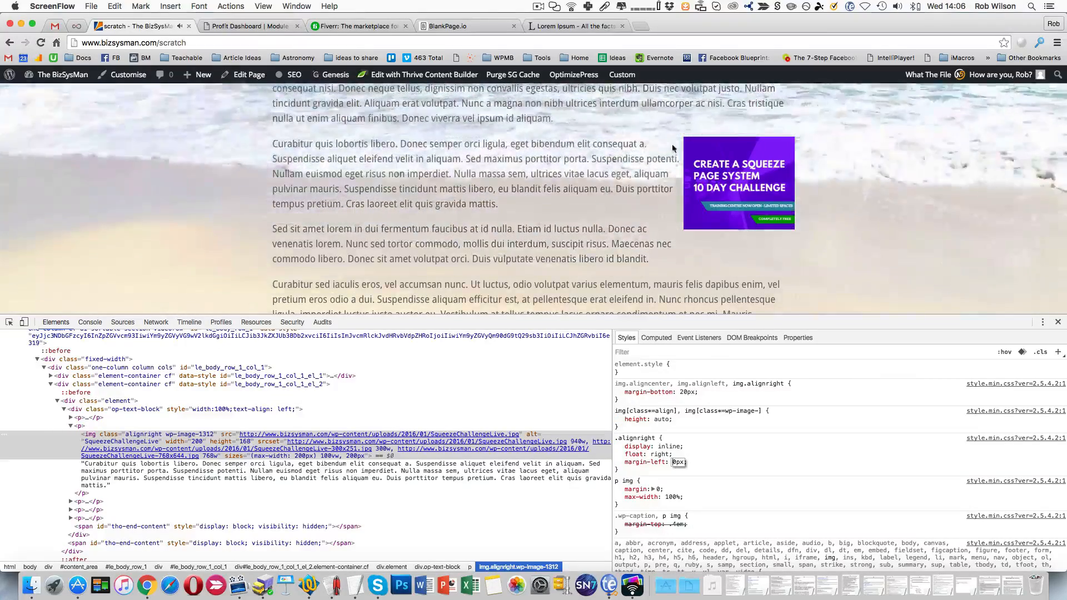
pyautogui.write('2')
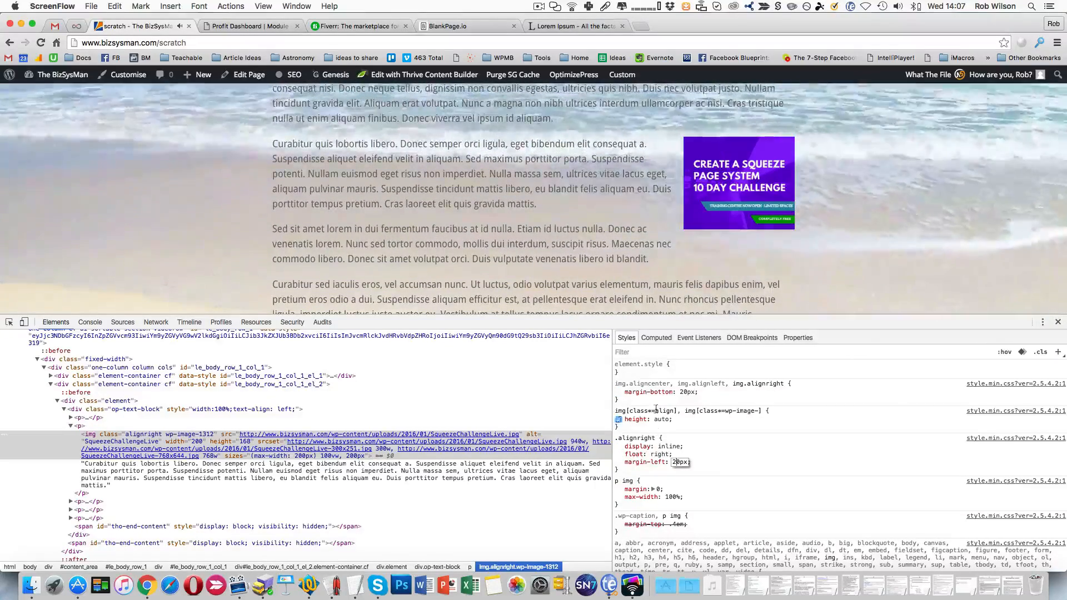
# - Set margin-bottom to 0px in the img.alignright rule to test the spacing below the image
pyautogui.click(683, 392)
pyautogui.press('Down')
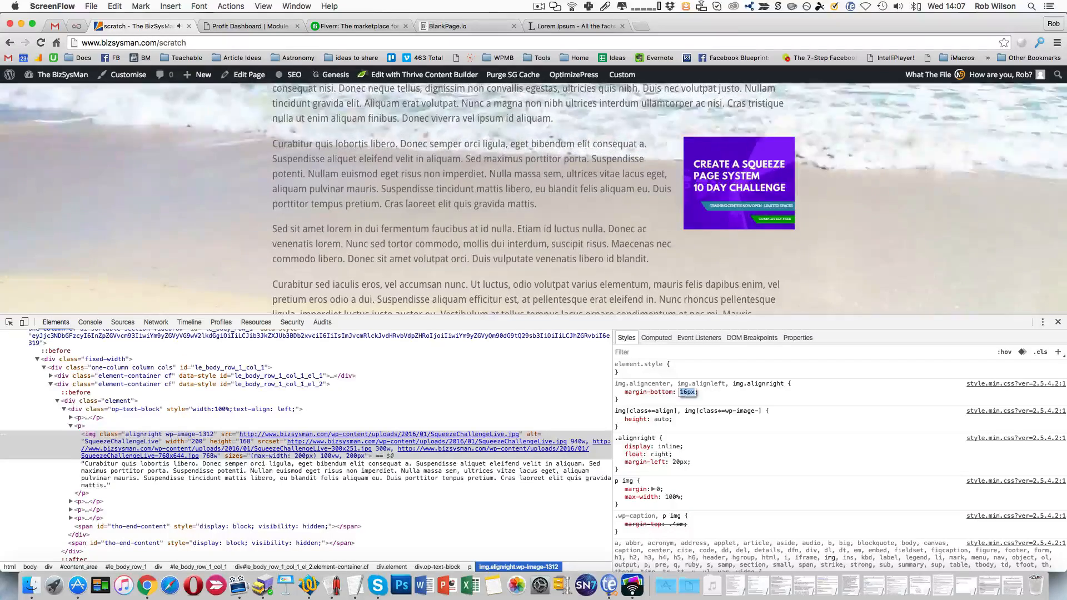
pyautogui.write('0px')
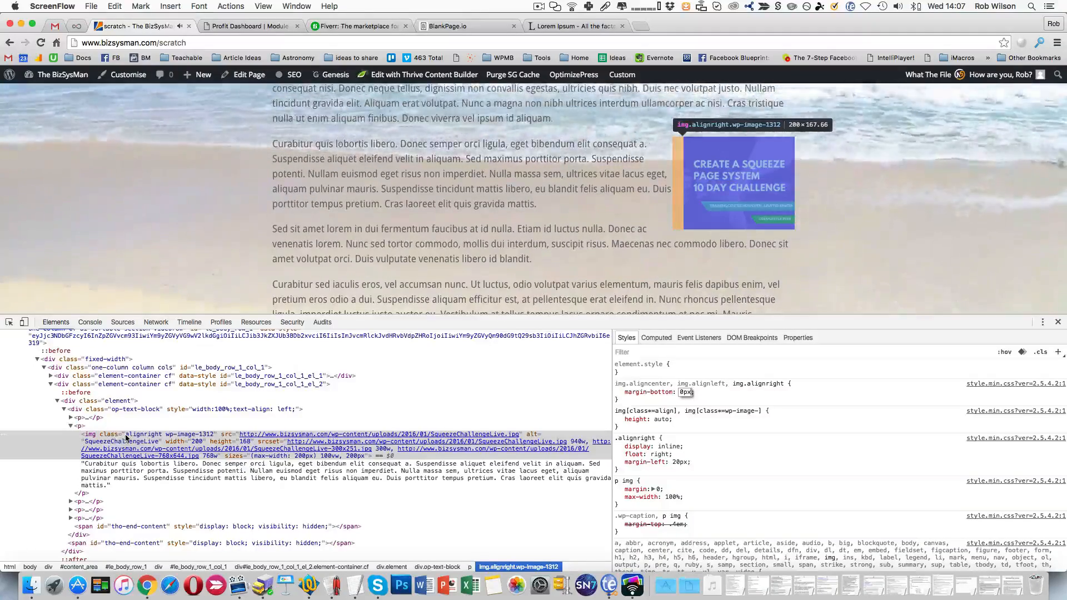
pyautogui.rightClick(726, 182)
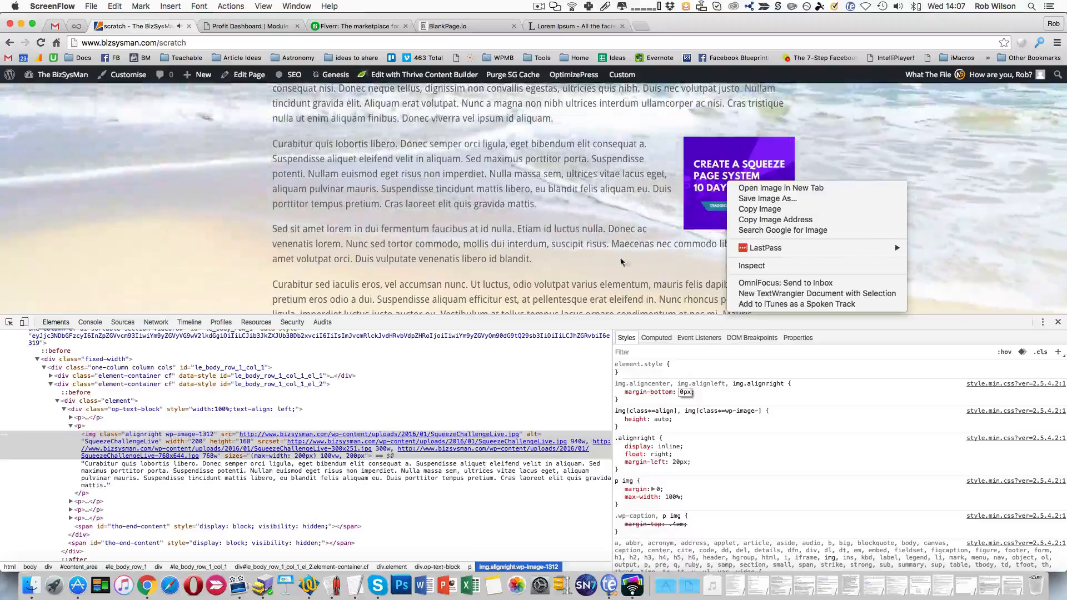
pyautogui.click(1039, 295)
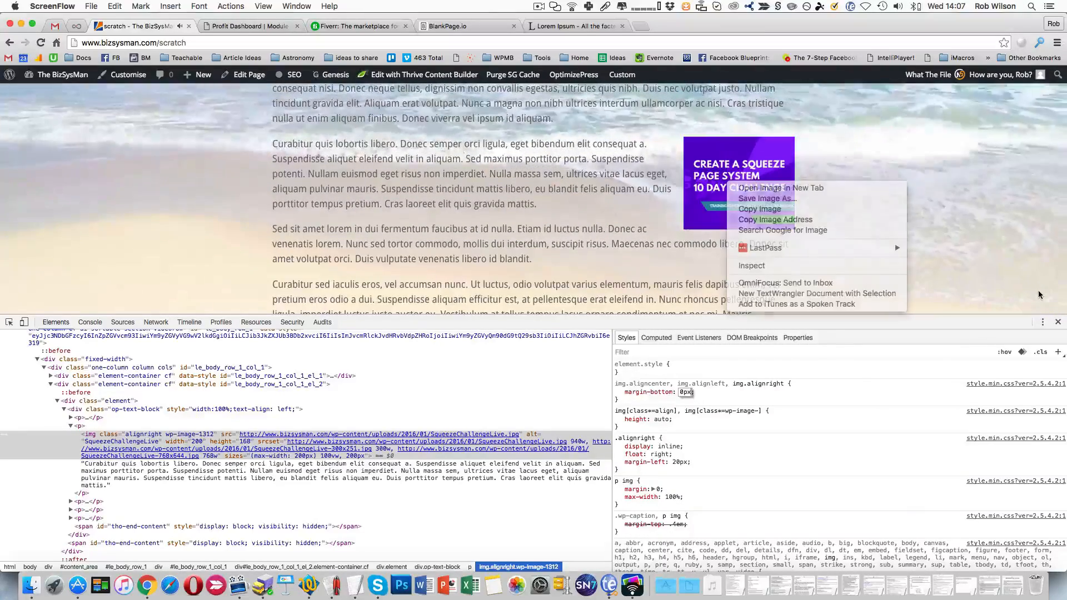
# - Close the developer tools and open the scratch page in the OP2 Live Editor
pyautogui.click(1058, 323)
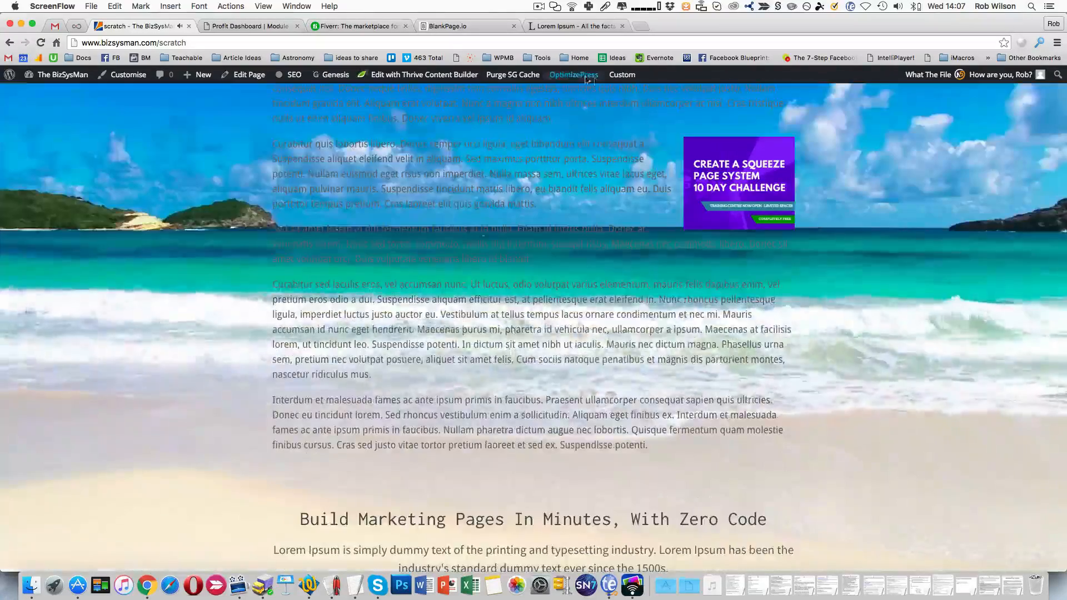
pyautogui.moveTo(606, 81)
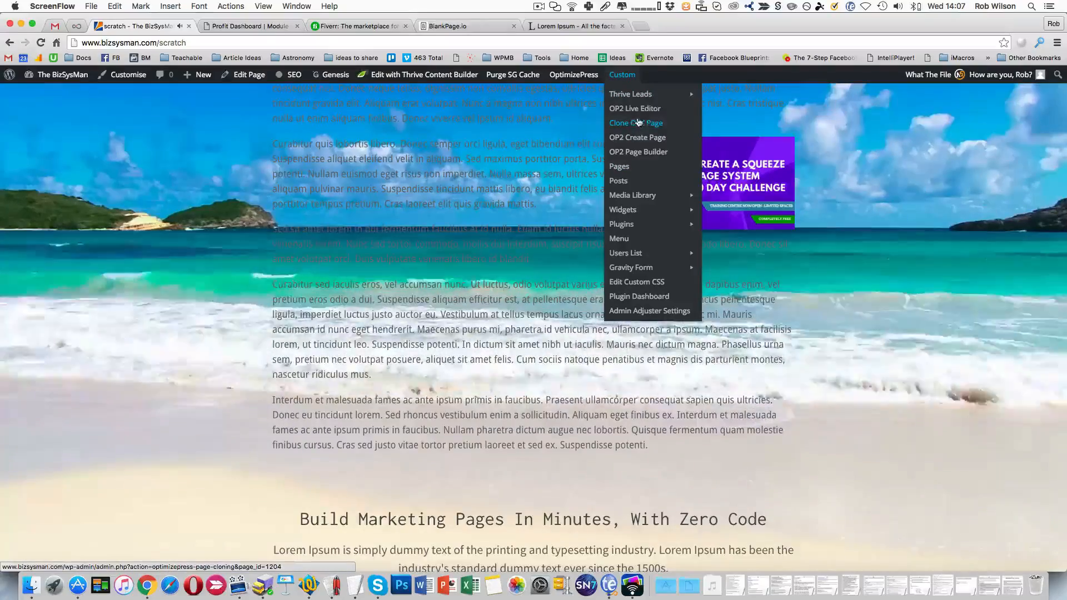
pyautogui.click(638, 110)
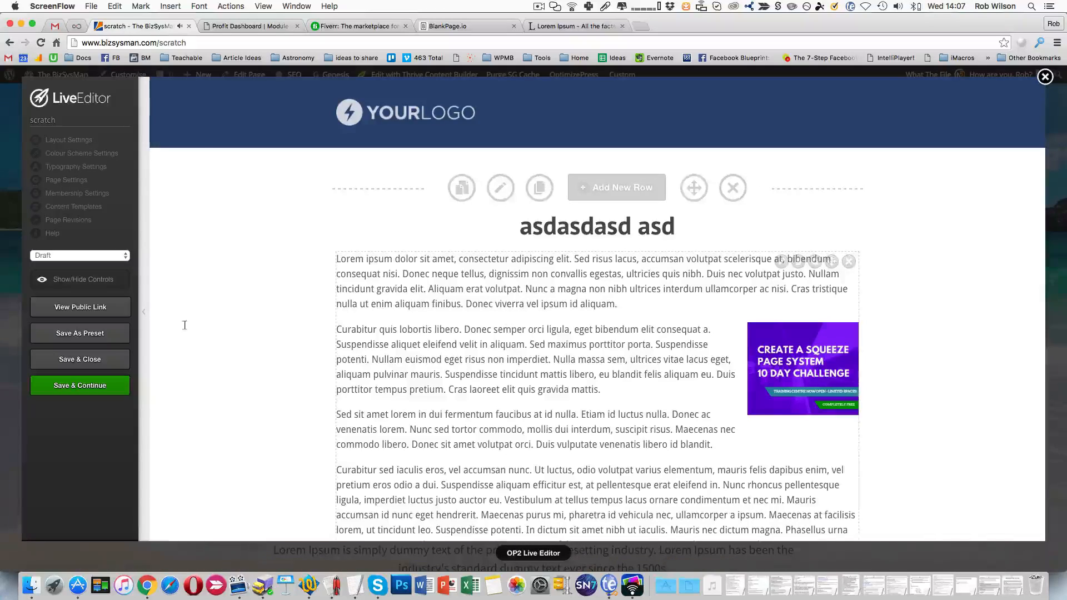
# - Examine the Custom CSS and Header code under Other Scripts in the page settings, and close the settings
pyautogui.click(80, 182)
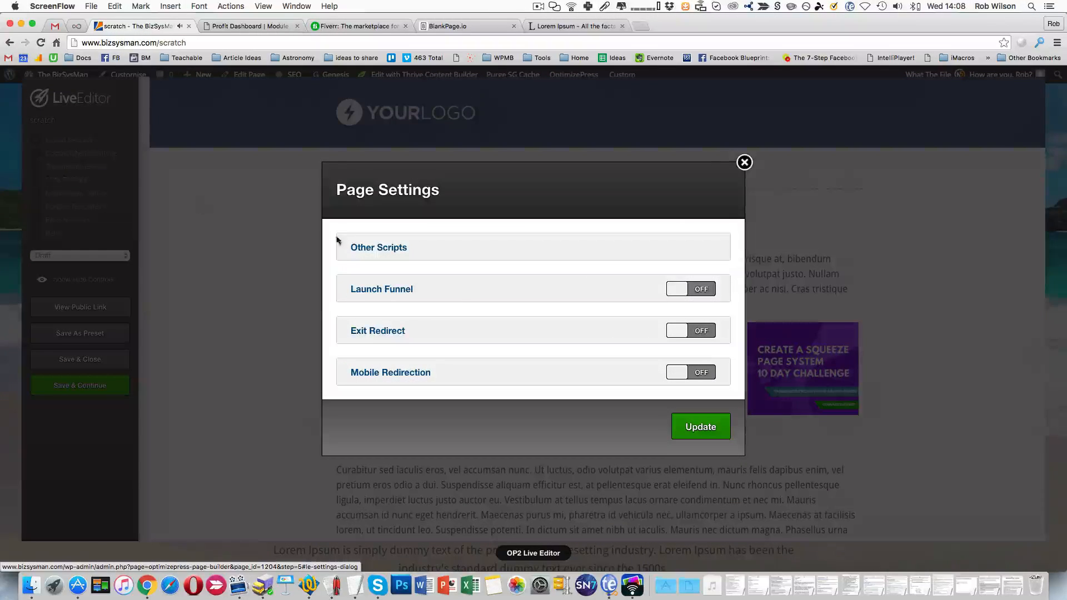
pyautogui.click(375, 247)
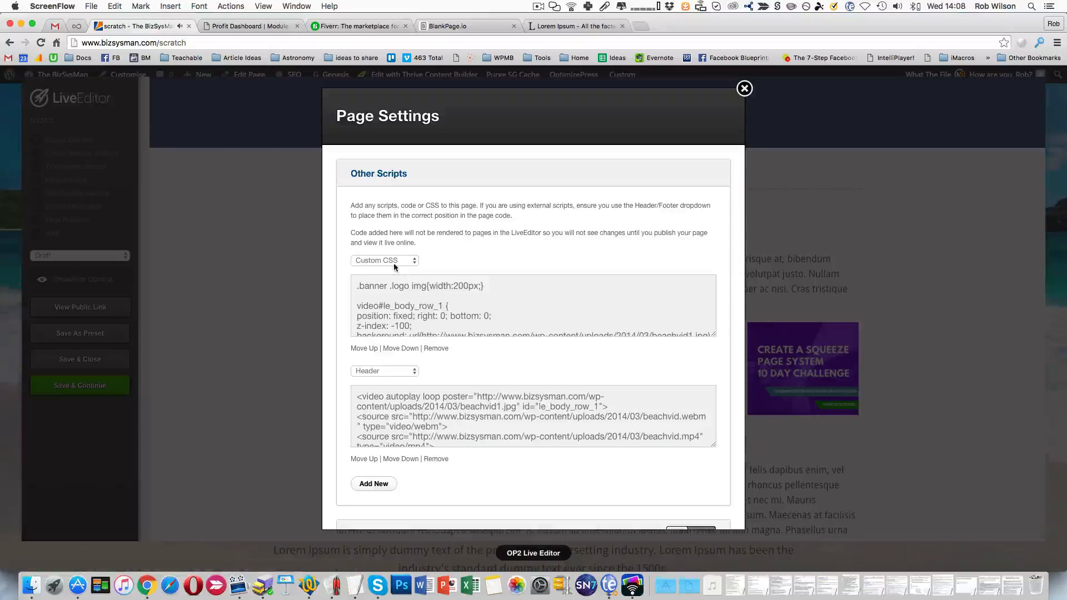
pyautogui.scroll(-5, 407, 289)
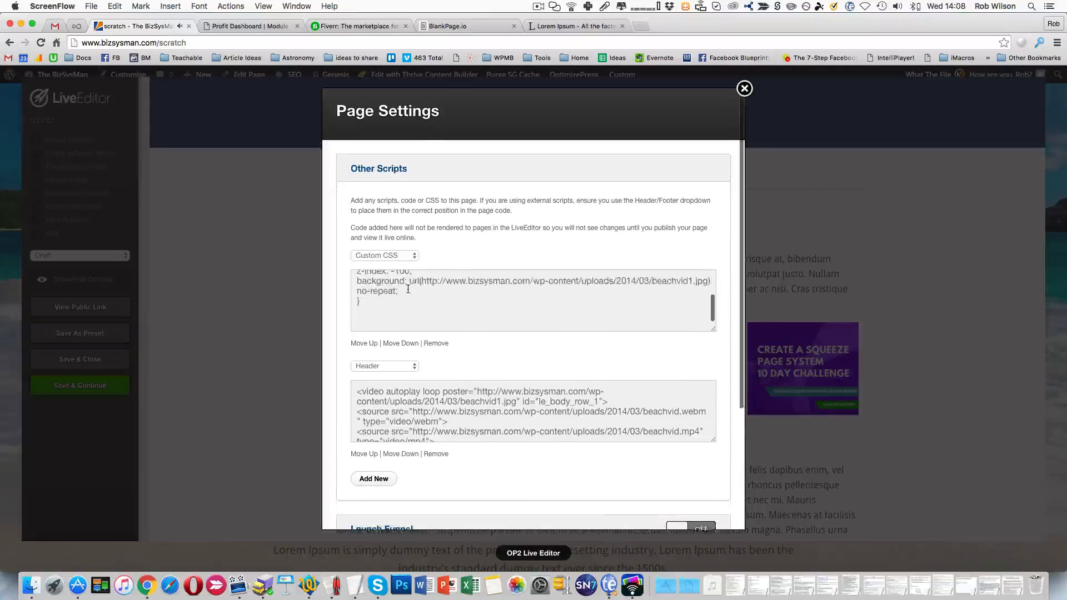
pyautogui.scroll(4, 408, 289)
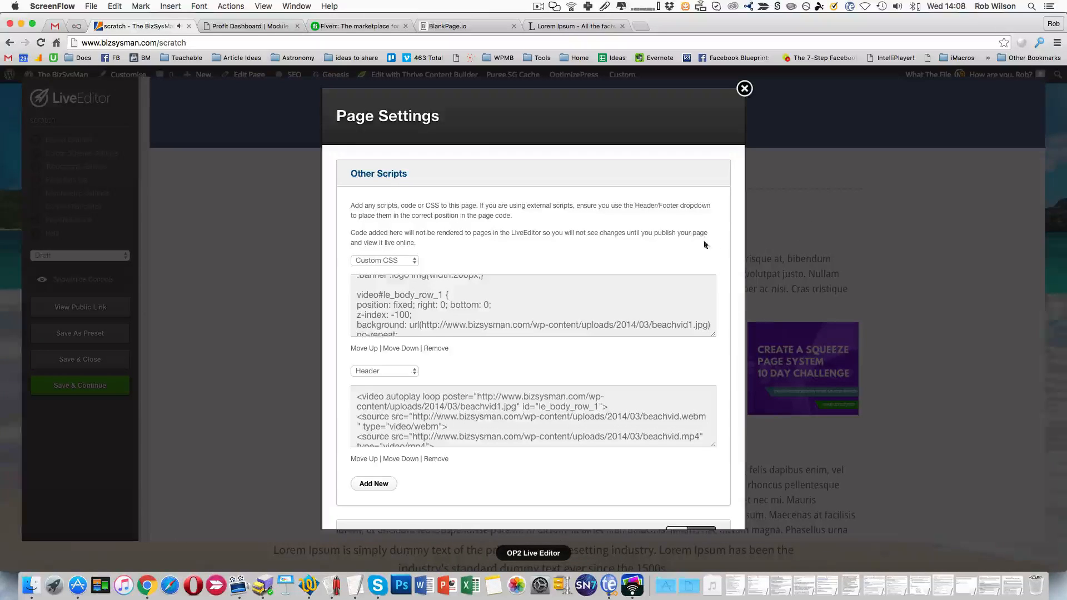
pyautogui.click(744, 88)
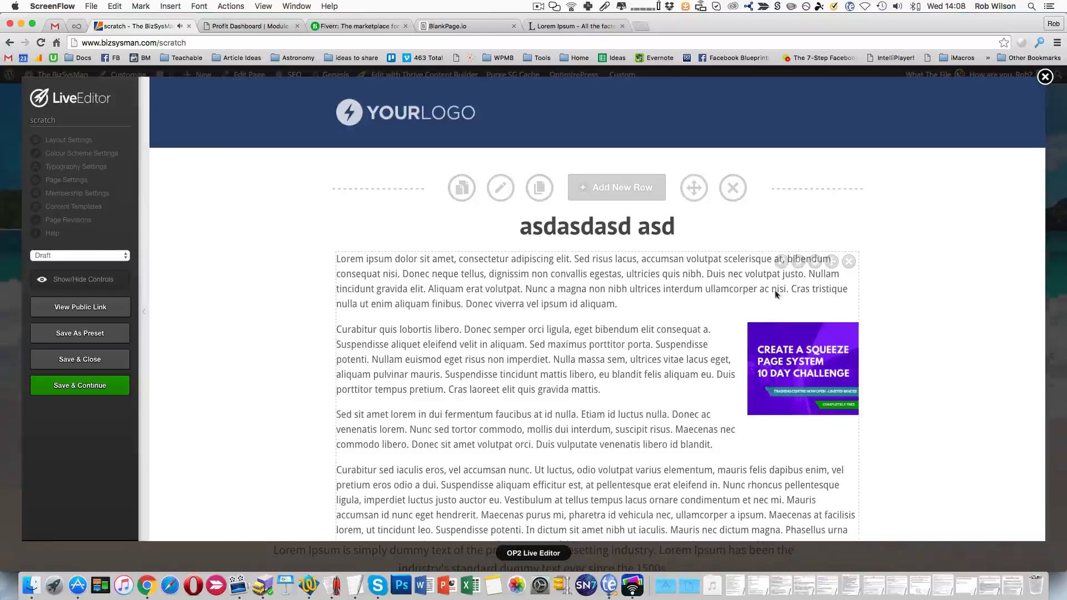
pyautogui.click(782, 262)
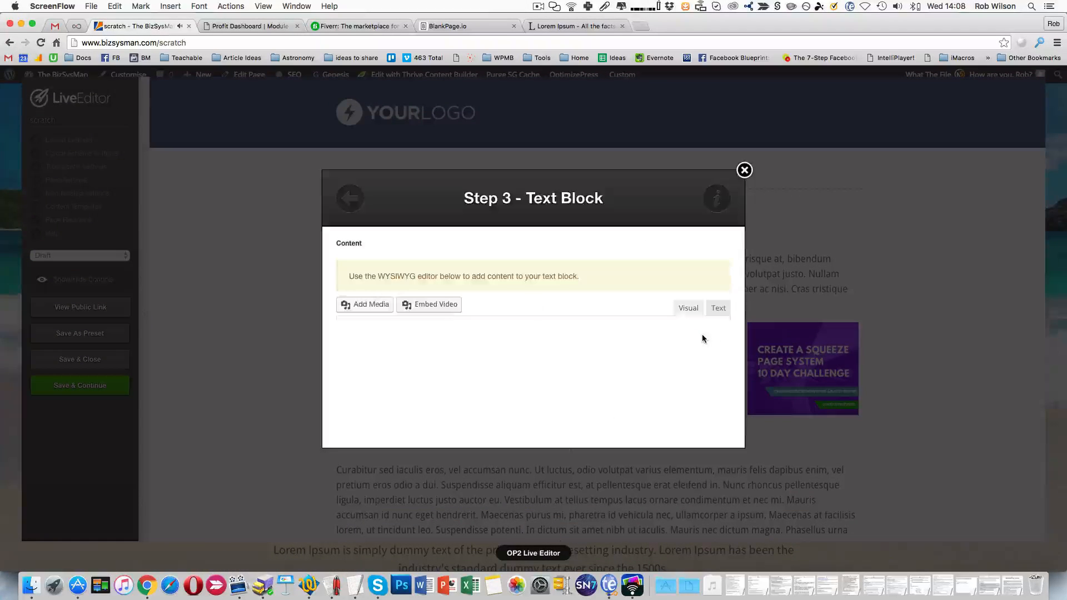
pyautogui.scroll(-5, 633, 382)
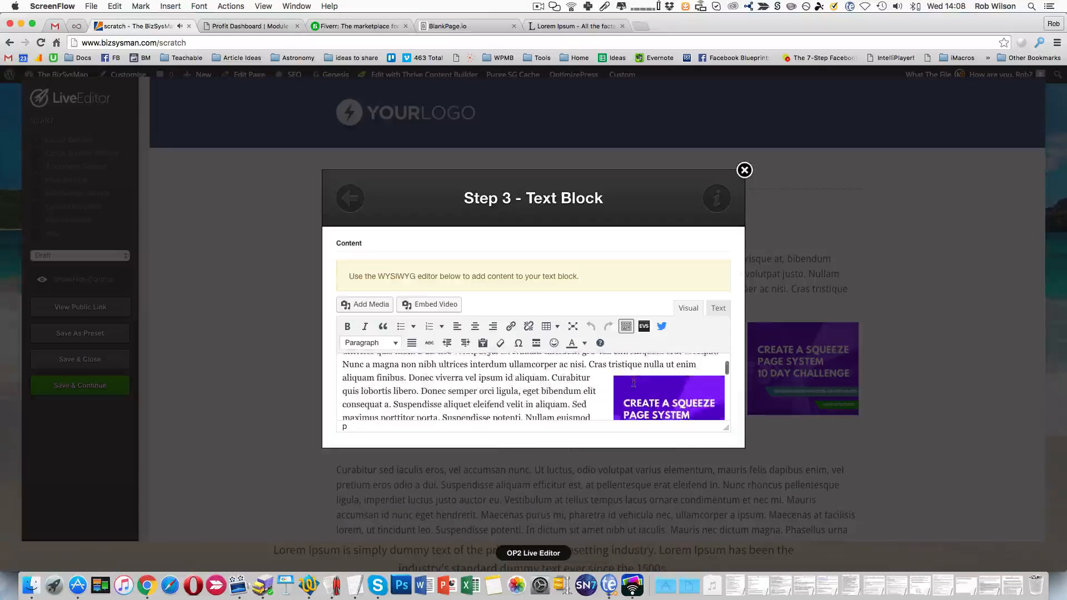
pyautogui.click(644, 377)
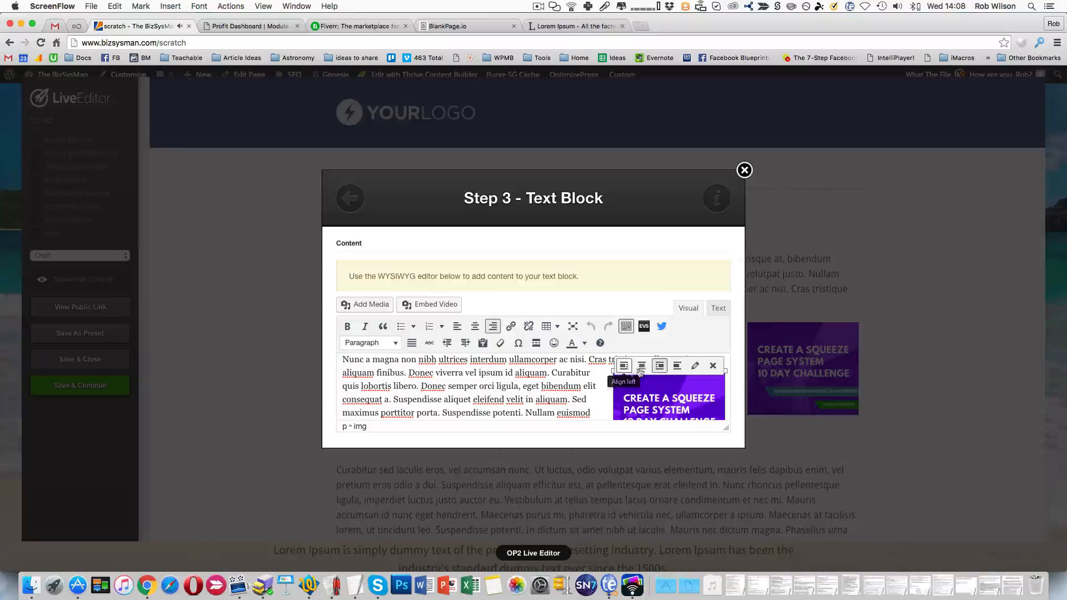
pyautogui.click(623, 368)
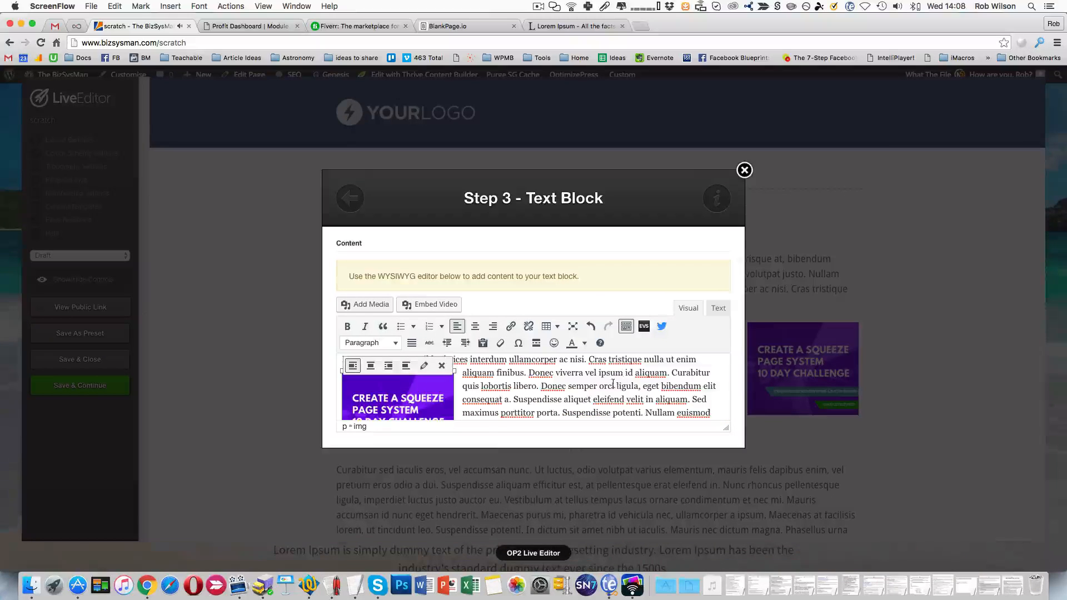
pyautogui.scroll(3, 613, 383)
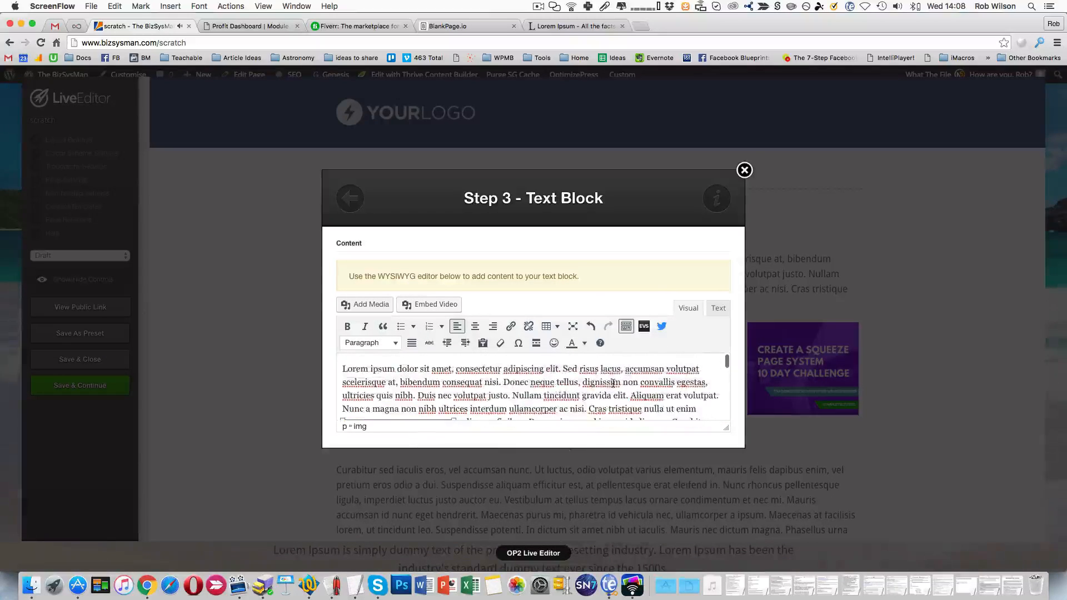
pyautogui.scroll(-5, 613, 384)
pyautogui.scroll(2, 613, 384)
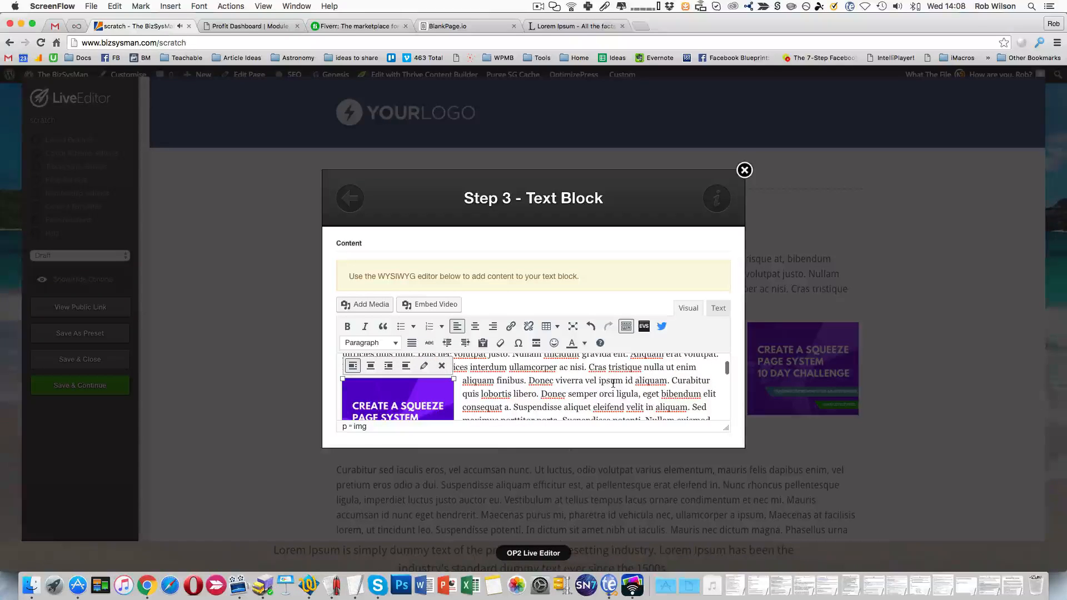
pyautogui.scroll(-10, 708, 347)
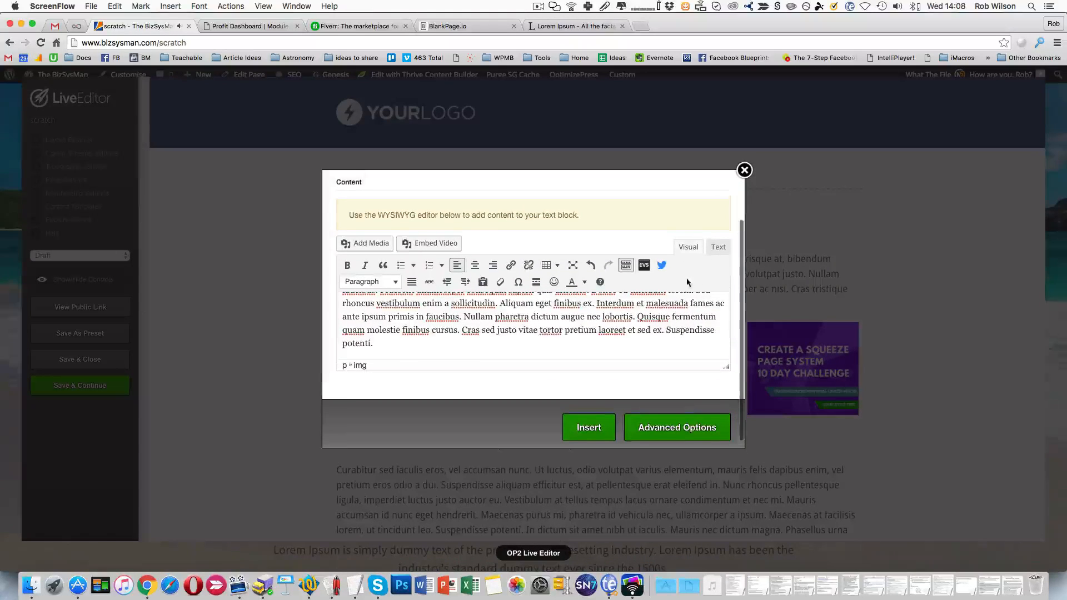
pyautogui.click(717, 247)
pyautogui.scroll(-4, 618, 348)
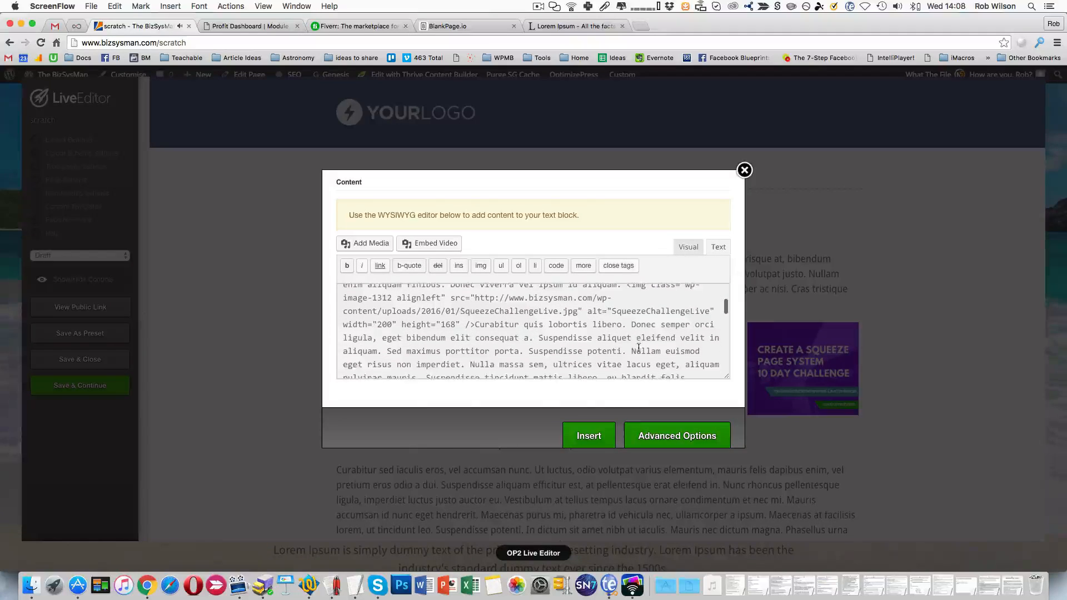
pyautogui.click(745, 170)
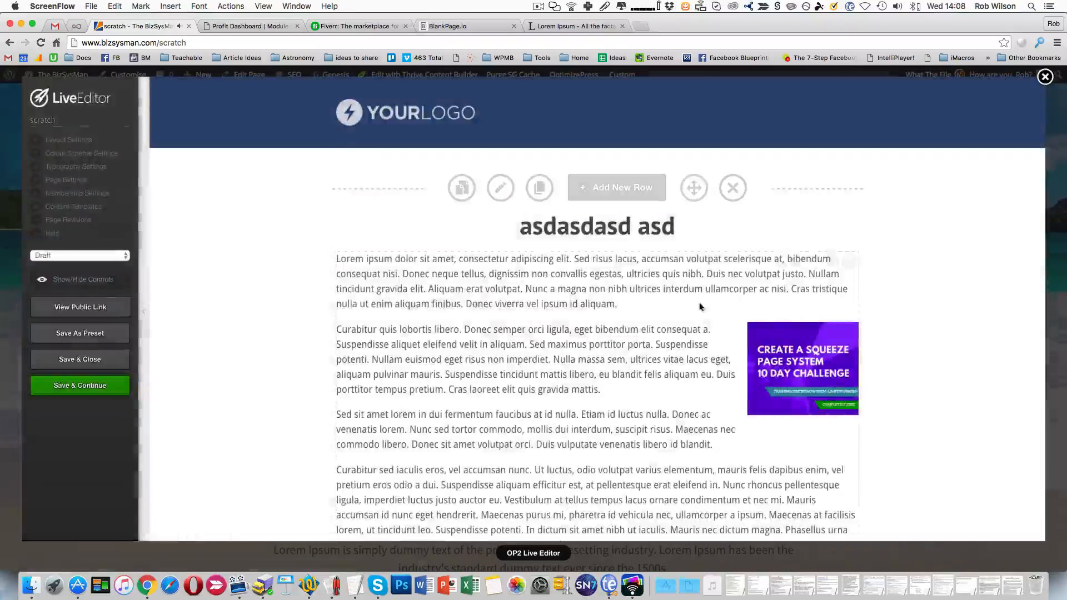
# - Left-align the squeeze page image in the Lorem ipsum text block and insert the updated block into the page
pyautogui.click(781, 262)
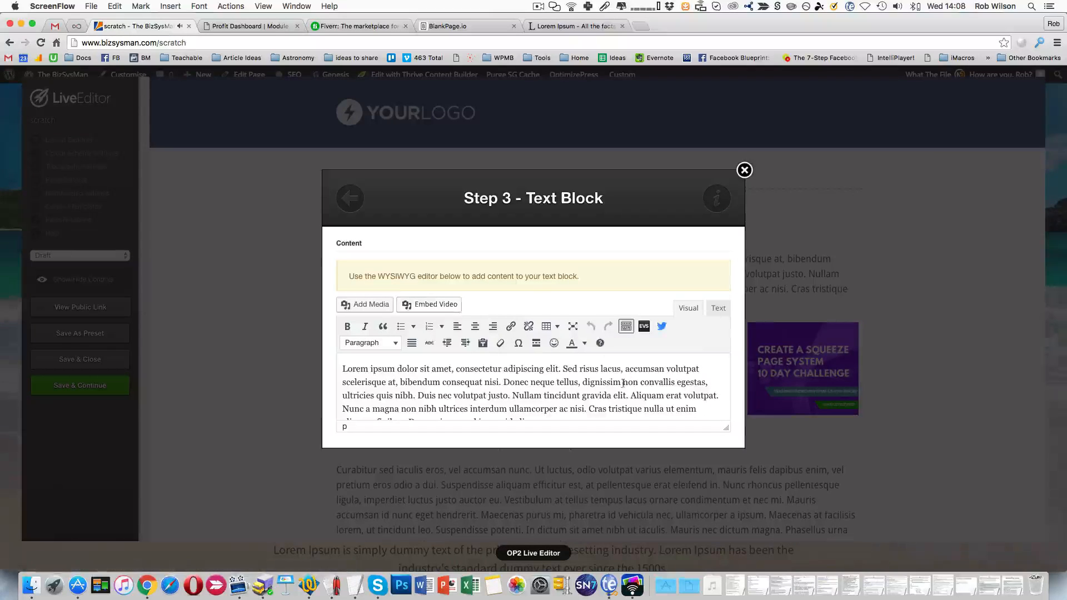
pyautogui.scroll(-2, 559, 393)
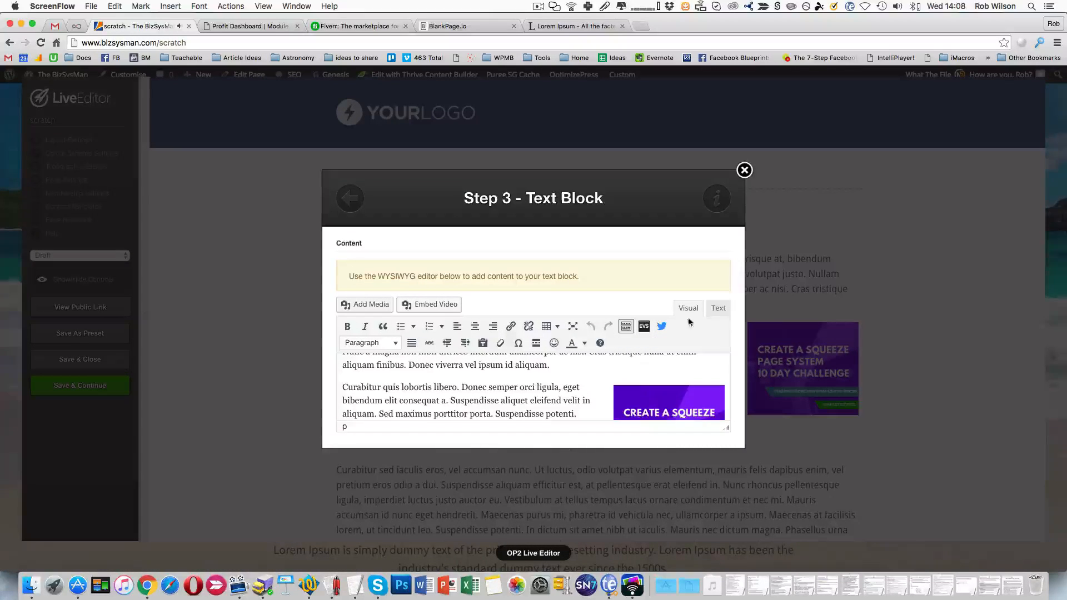
pyautogui.click(633, 389)
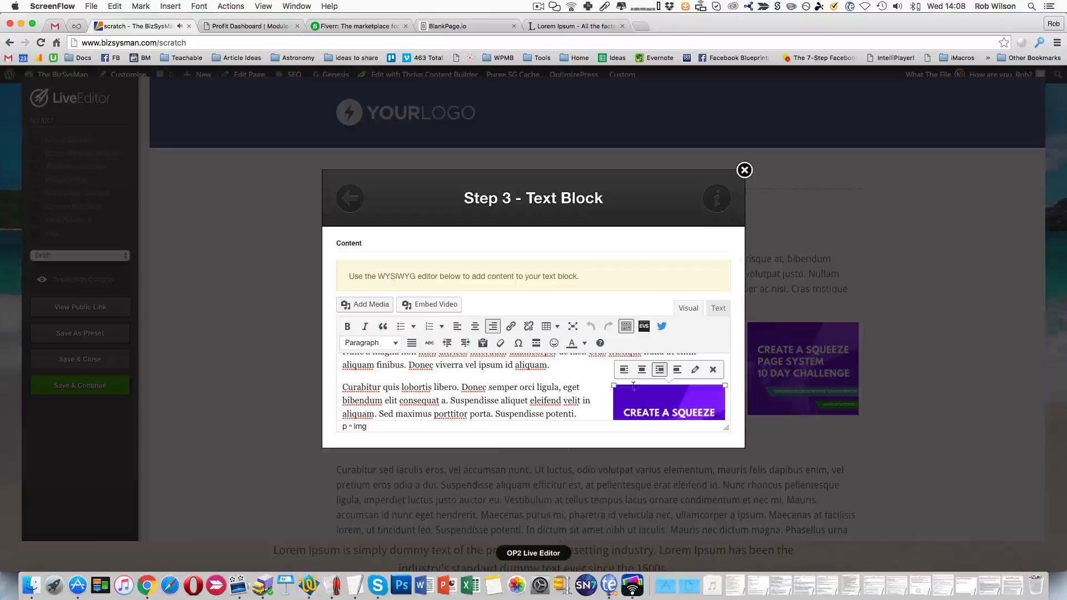
pyautogui.click(624, 370)
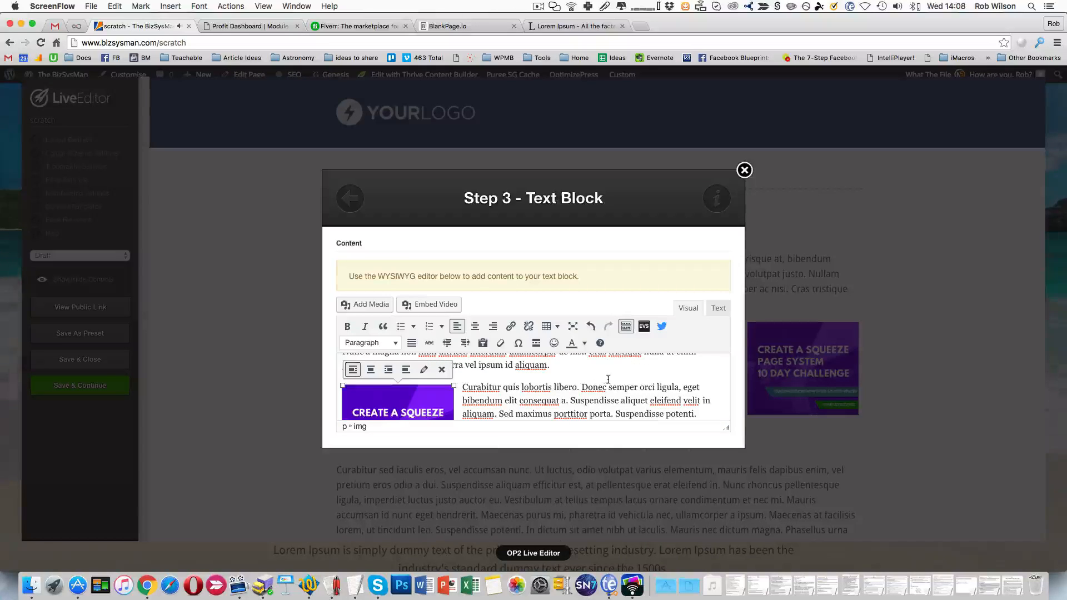
pyautogui.scroll(-10, 608, 380)
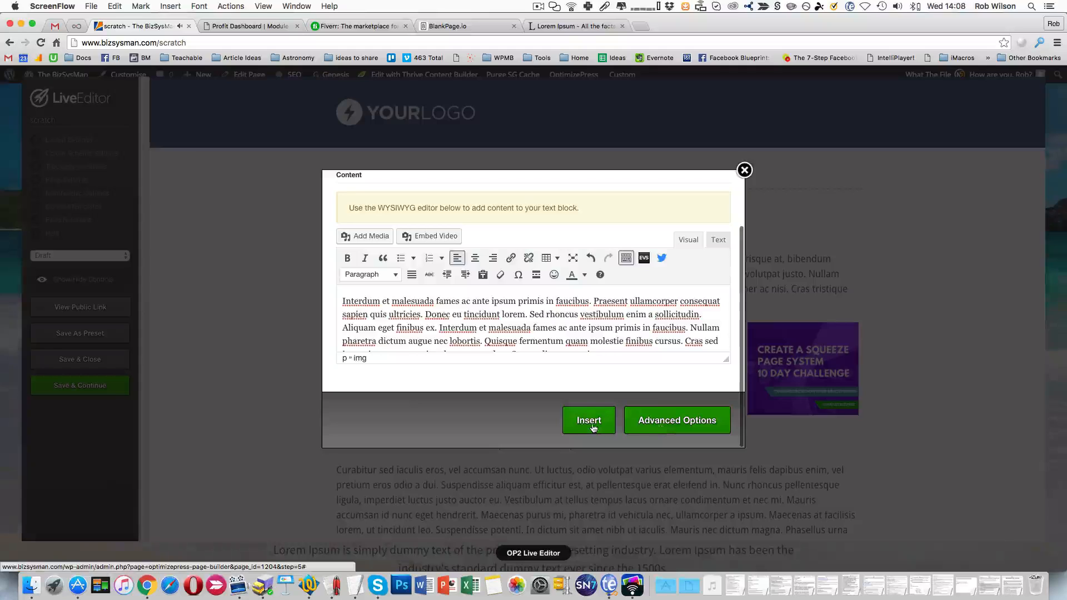
pyautogui.click(658, 425)
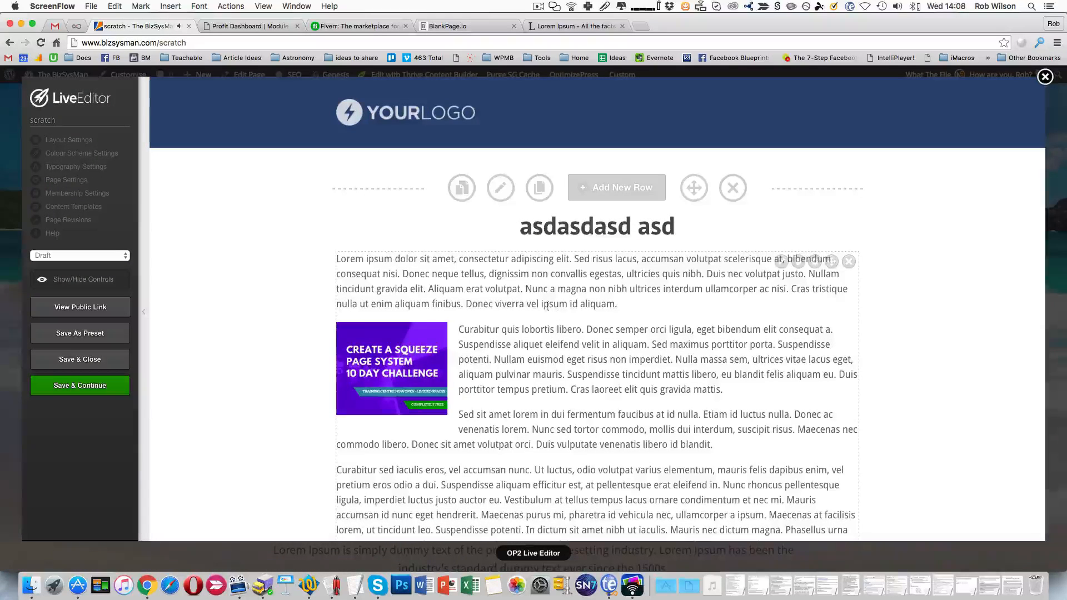